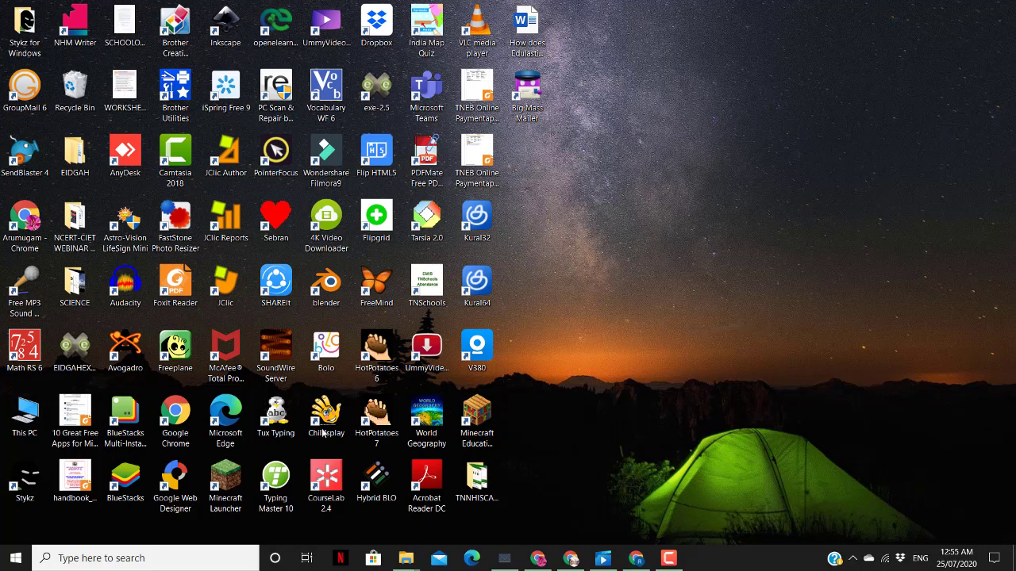
Step: Launch Google Chrome from its desktop shortcut
double_click(176, 409)
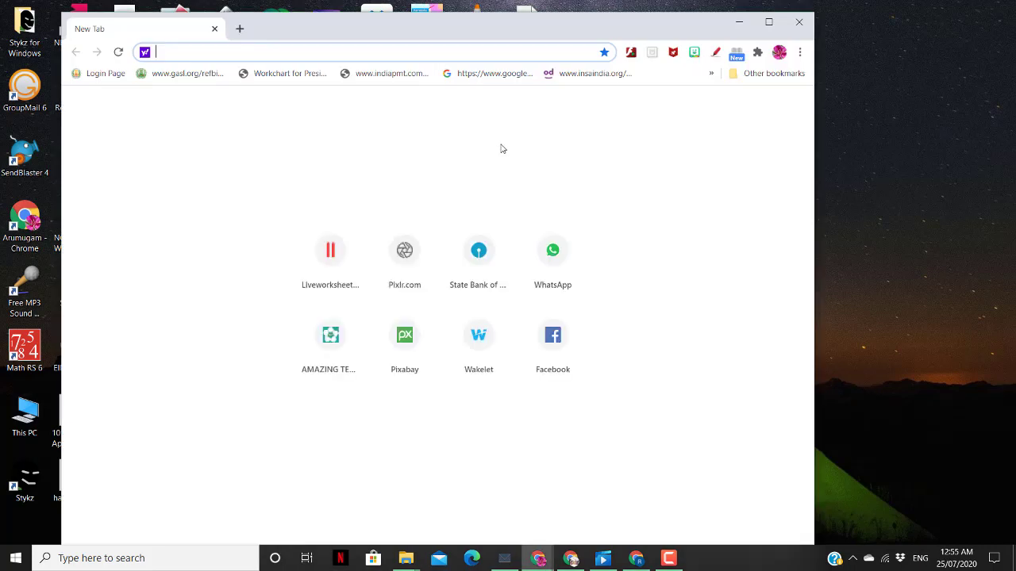
Step: Open Liveworksheets in a maximized window and start making a new interactive worksheet
click(328, 261)
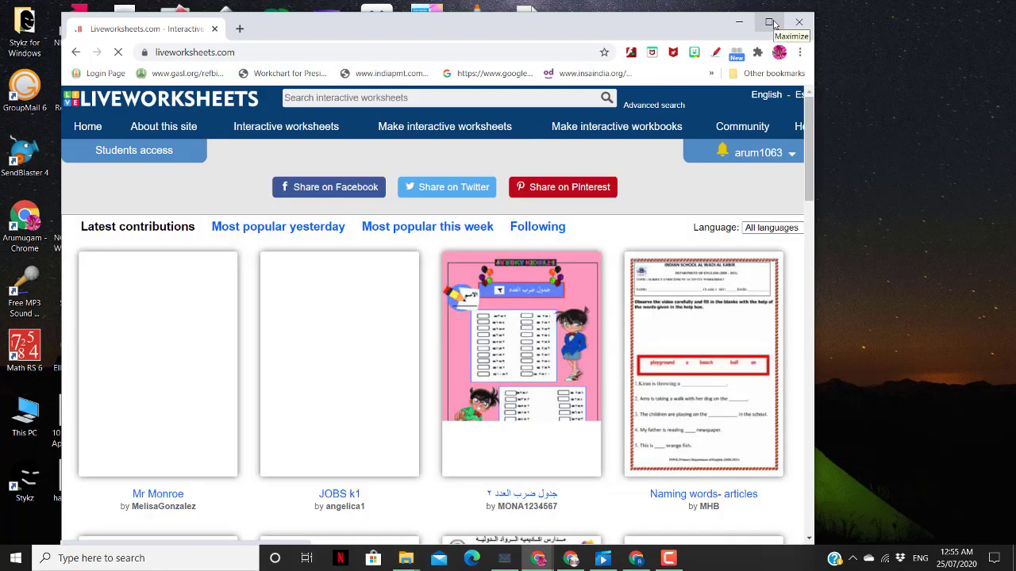
click(770, 23)
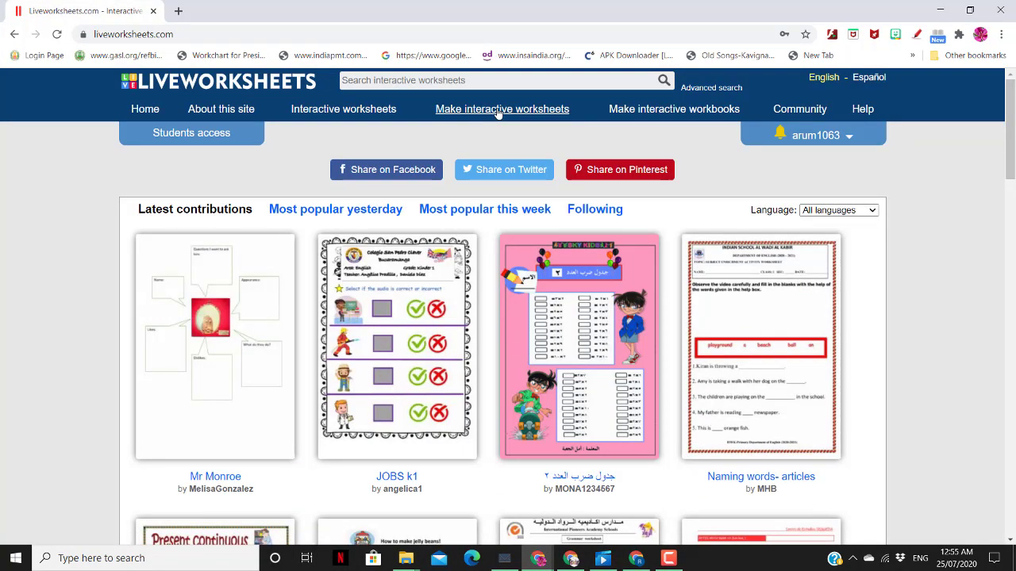
mouse_move(499, 112)
click(485, 188)
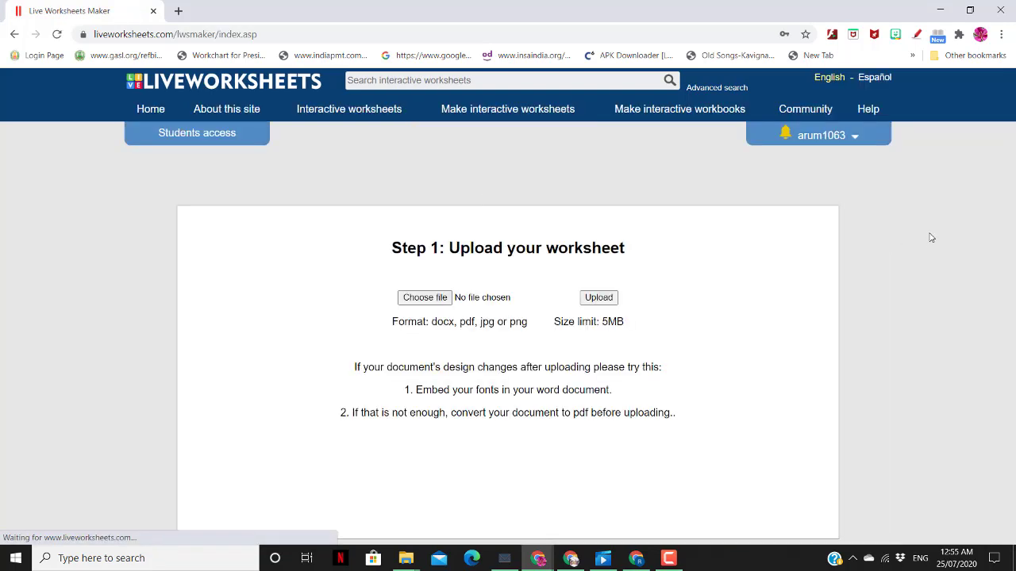
Step: Choose HOBBY.pdf as the worksheet file to upload
click(434, 301)
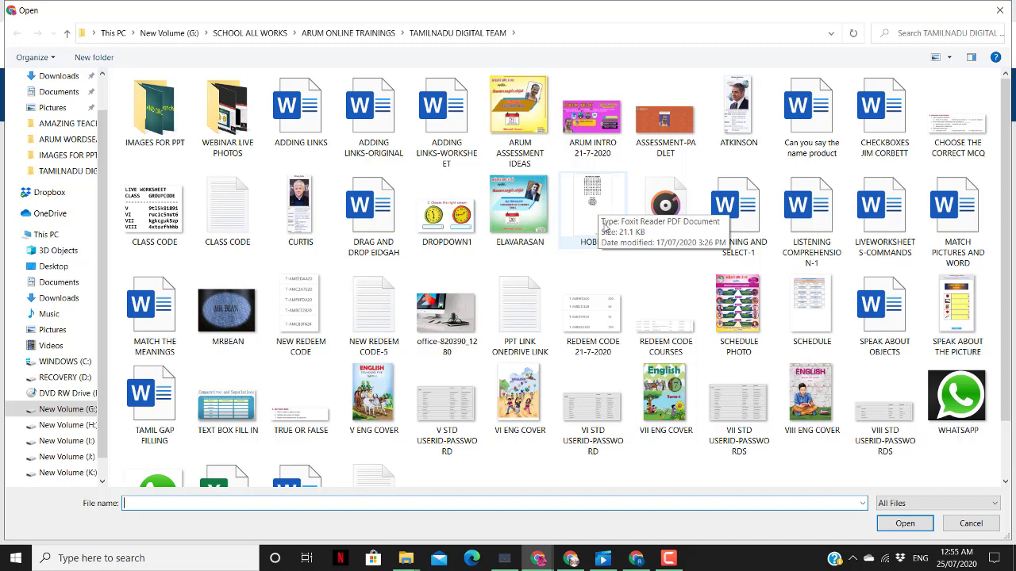
click(589, 205)
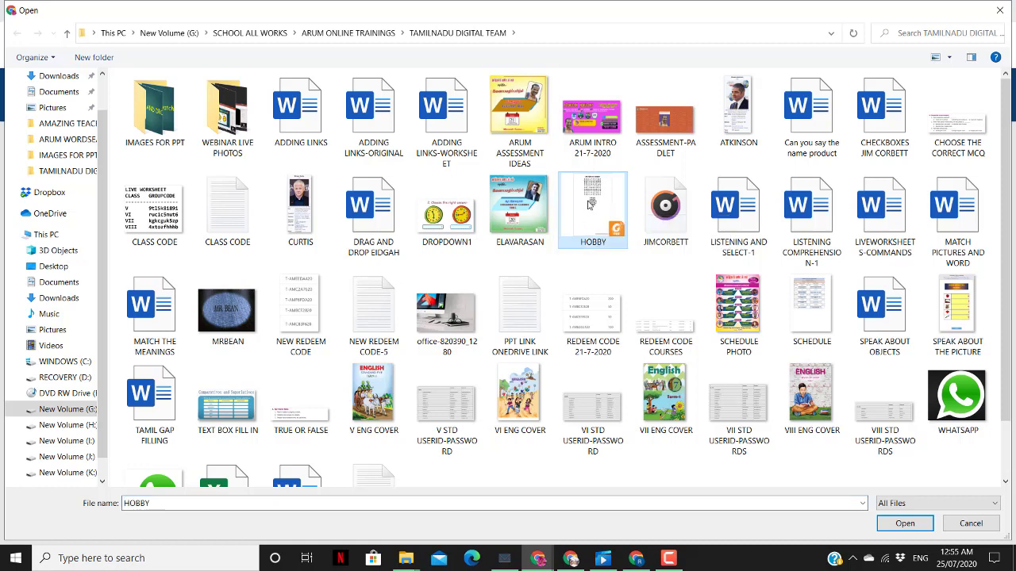
click(904, 523)
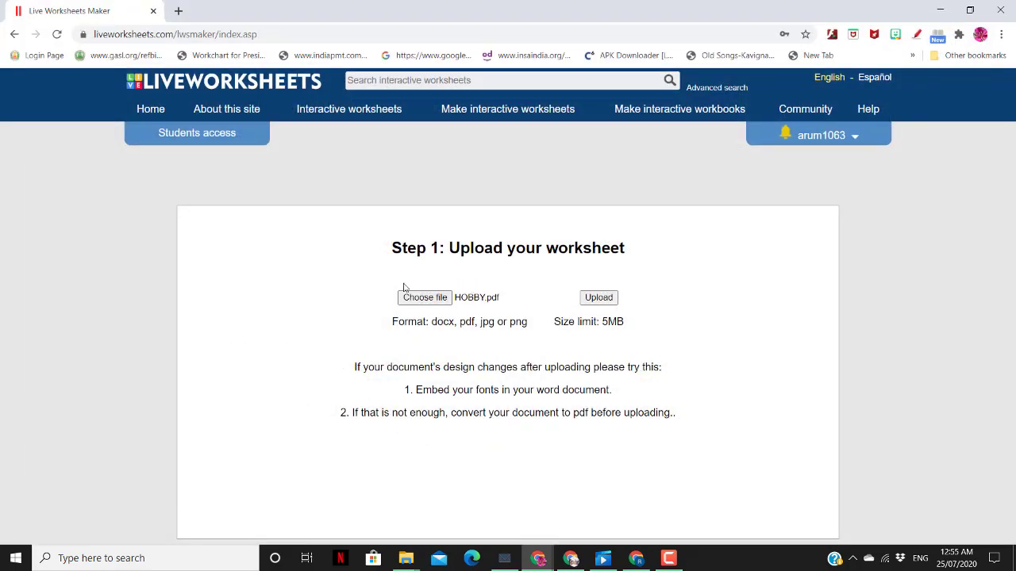
Step: Upload HOBBY.pdf and check that the VIII-TERM-I-HOBBY page loads in the editor
click(598, 297)
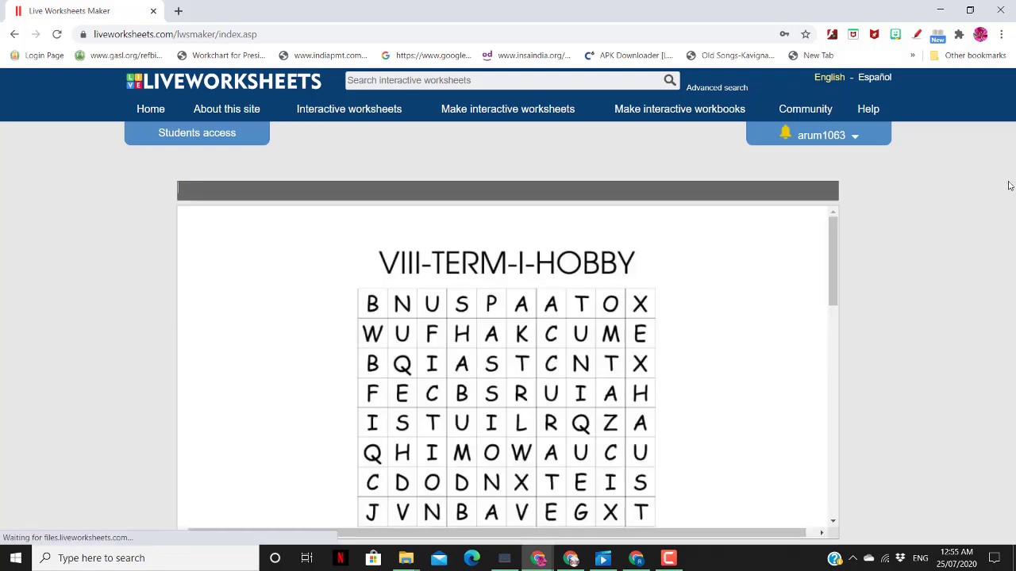
scroll(831, 269, down, 2)
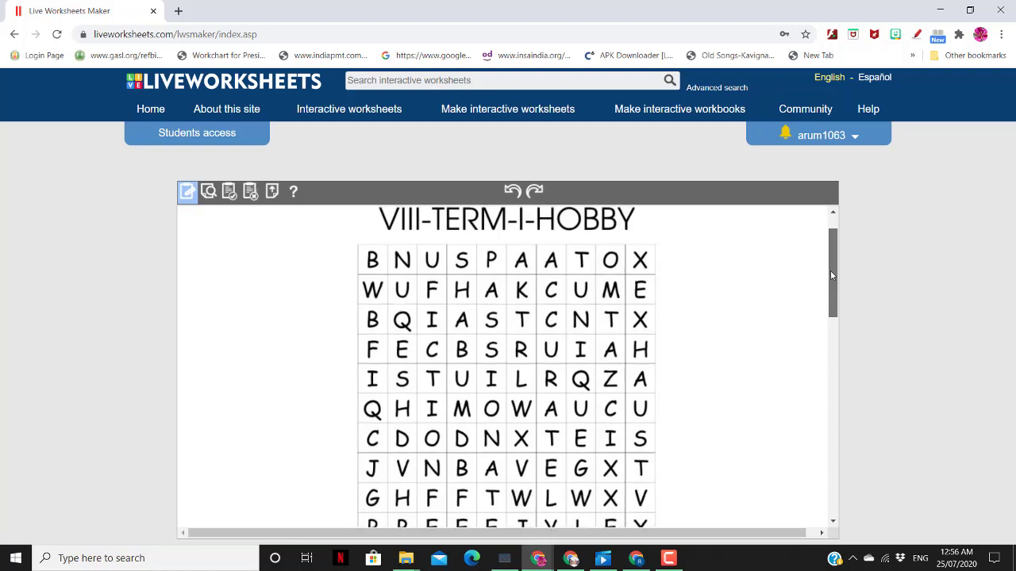
scroll(831, 267, up, 1)
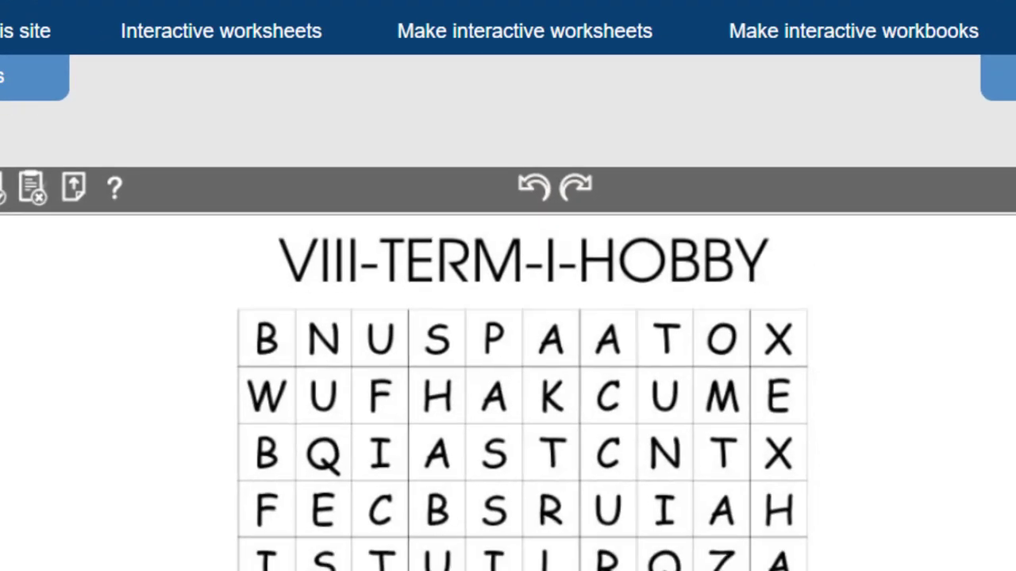
Step: Draw a box over the letter grid and type 'wordsearch' into it
scroll(460, 428, down, 3)
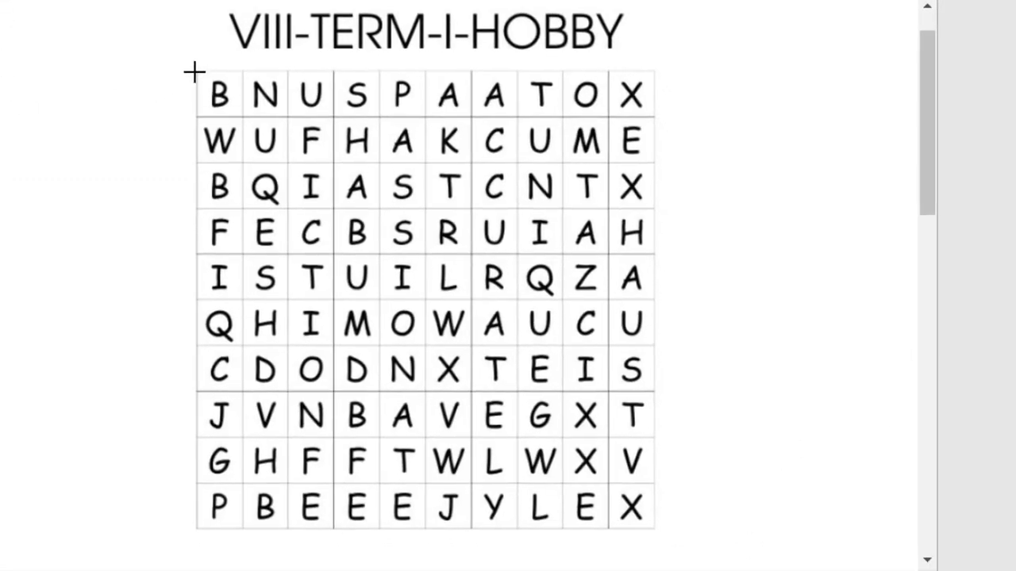
drag(194, 71, 655, 537)
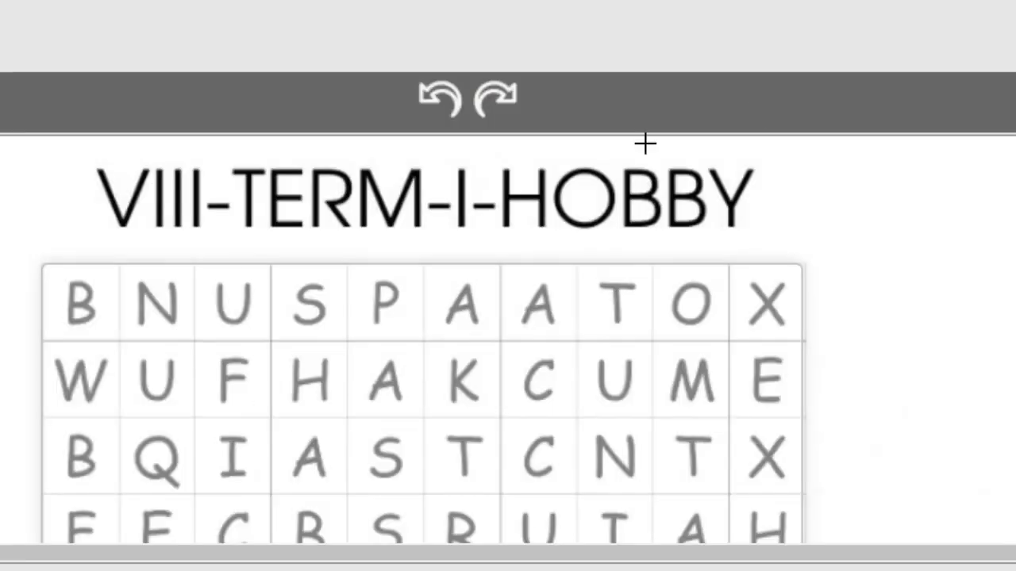
click(51, 276)
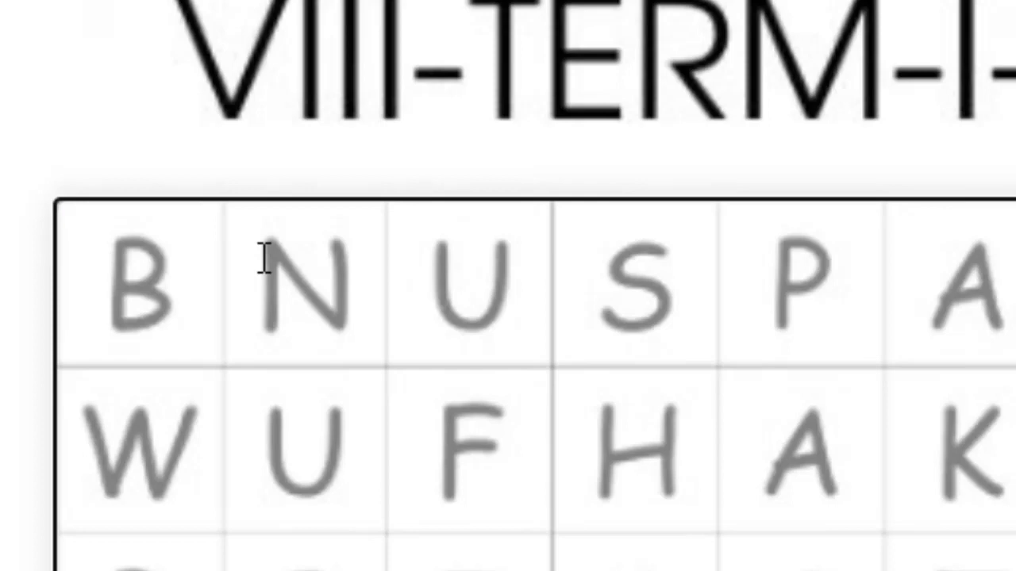
text(W)
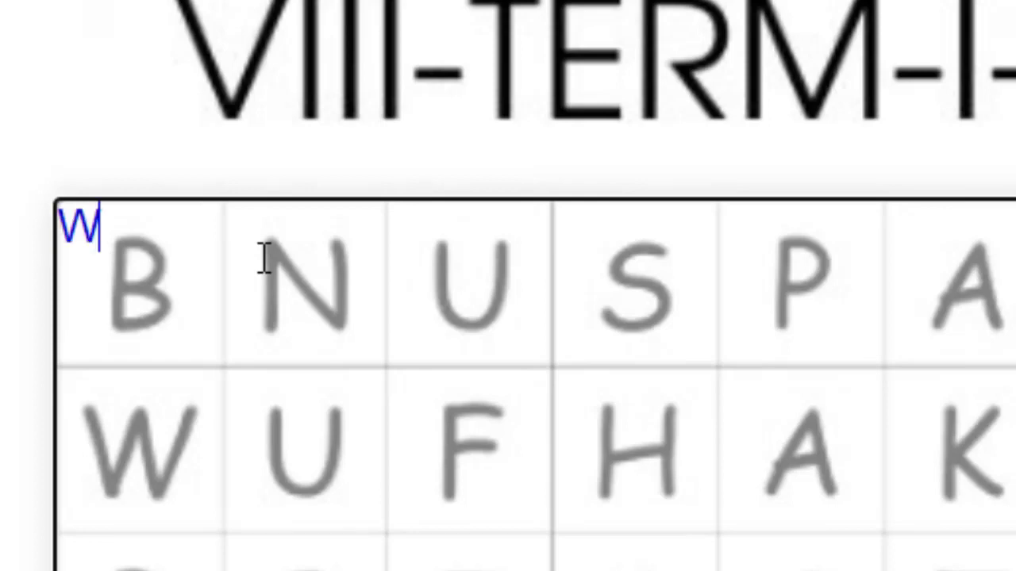
key(BackSpace)
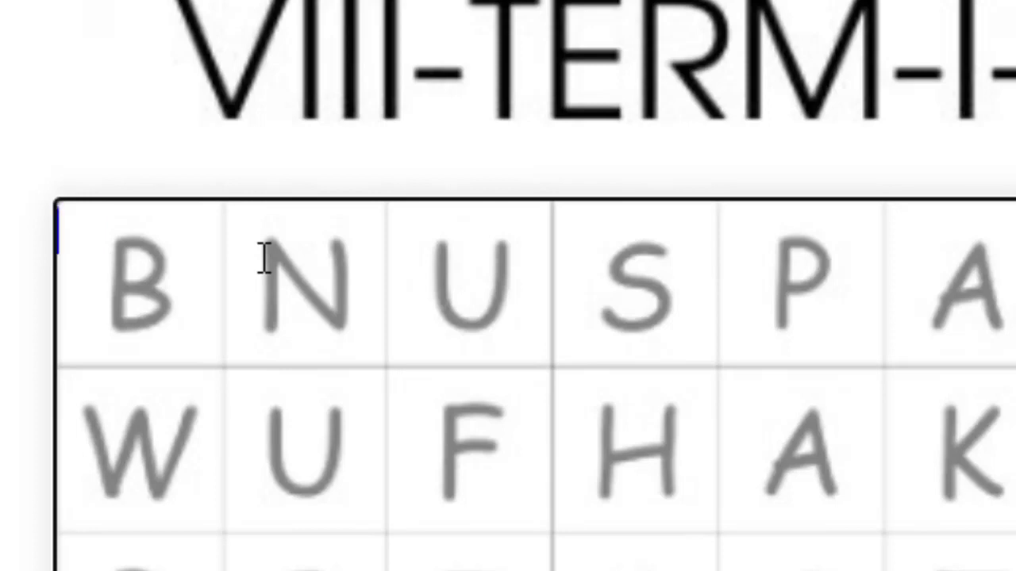
text(words)
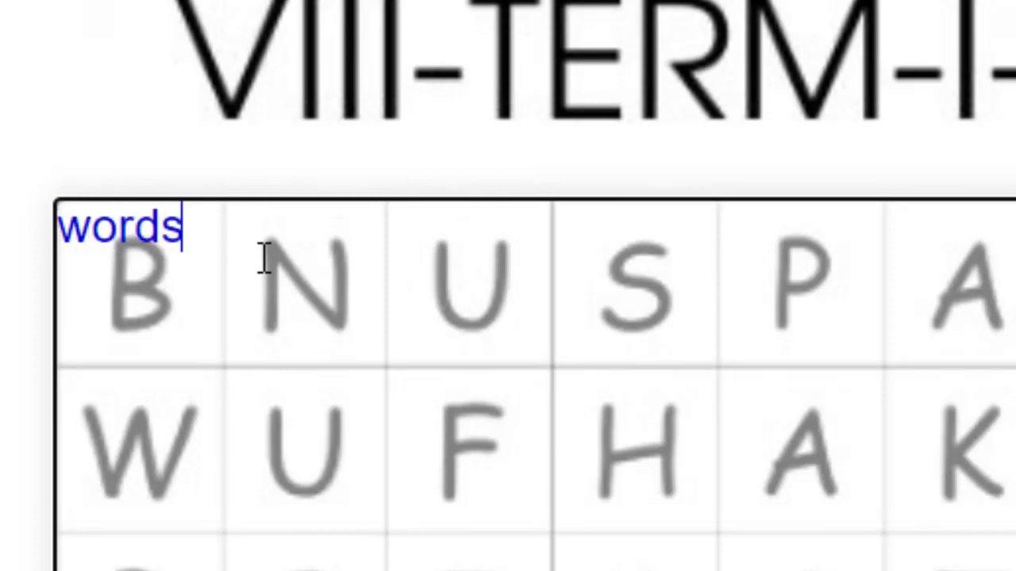
text(earch)
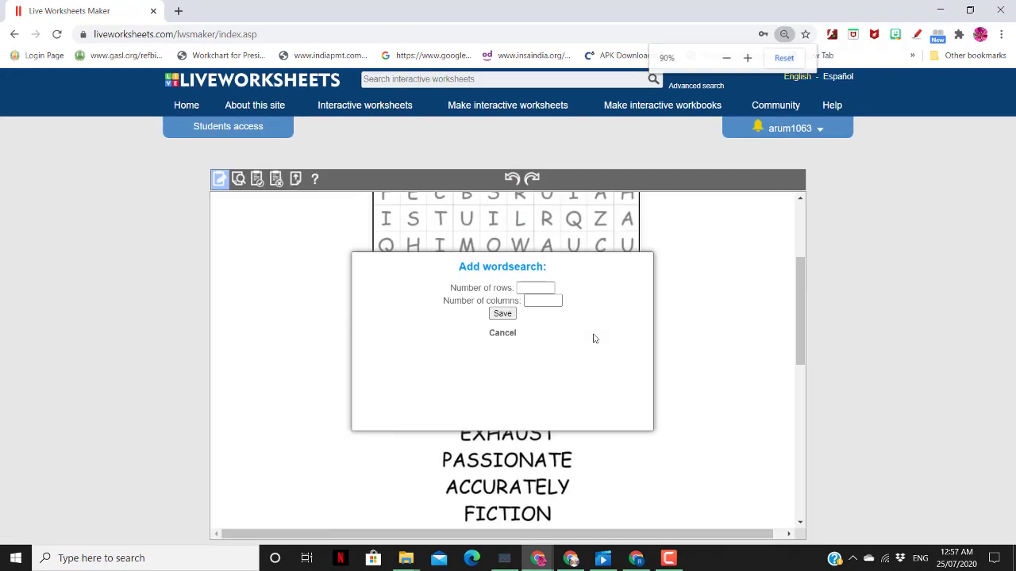
Step: Zoom the page out, cancel the wordsearch dialog and resize the box over the full grid
key(ctrl+minus)
key(ctrl+minus)
double_click(396, 246)
click(502, 303)
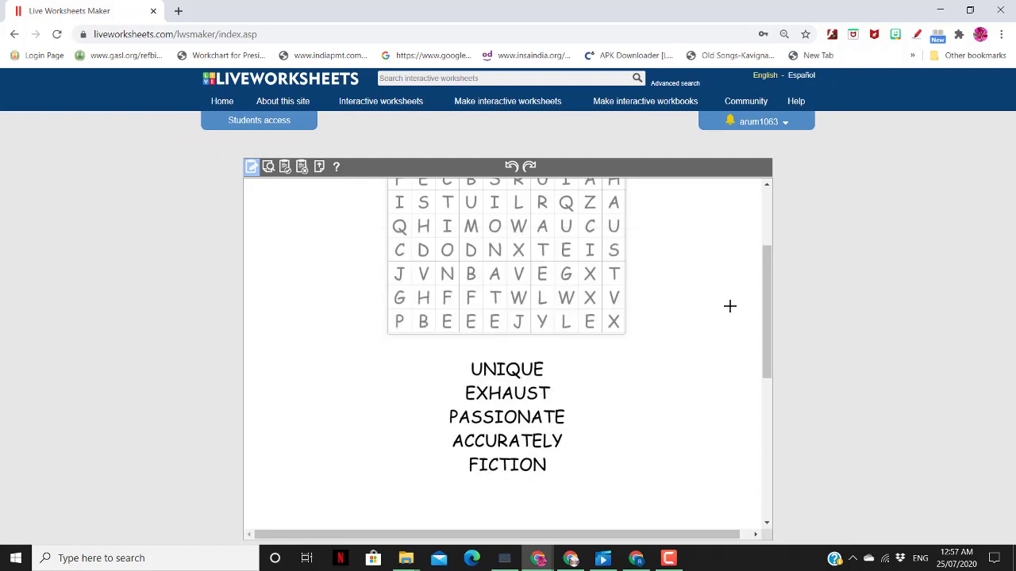
drag(767, 288, 766, 233)
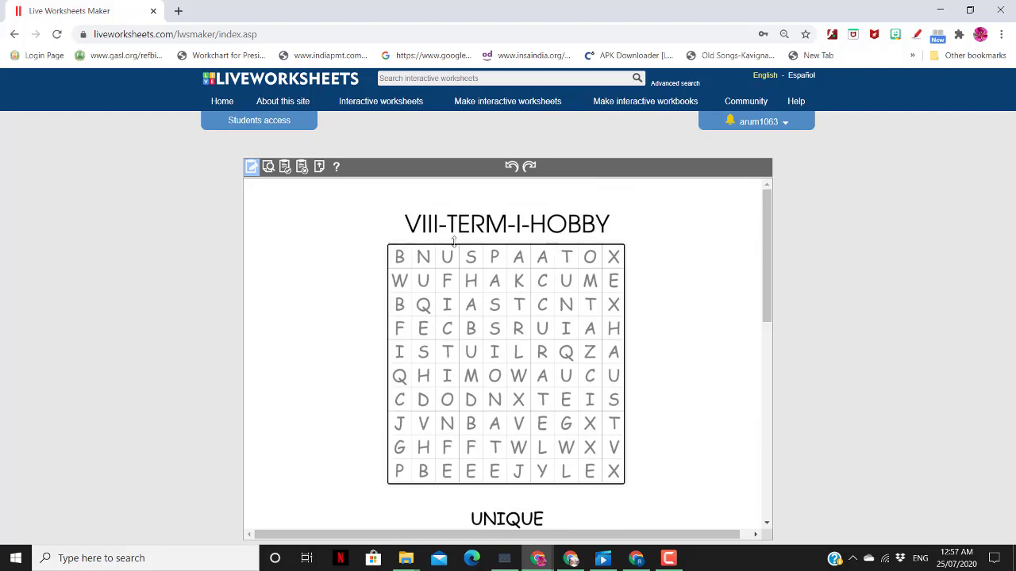
drag(459, 236, 459, 235)
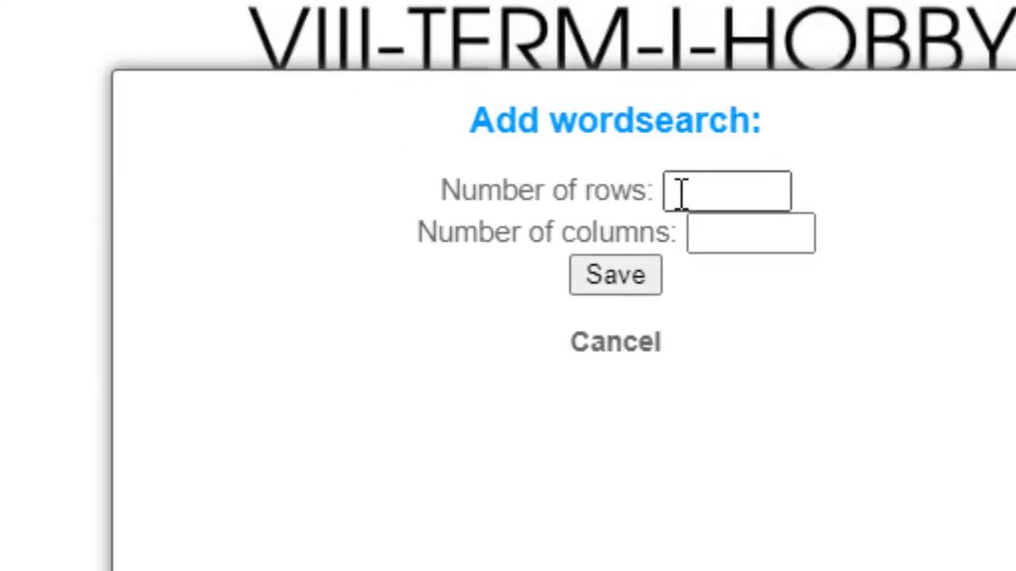
Step: Set the word search to 10 rows and 10 columns and save it
click(681, 192)
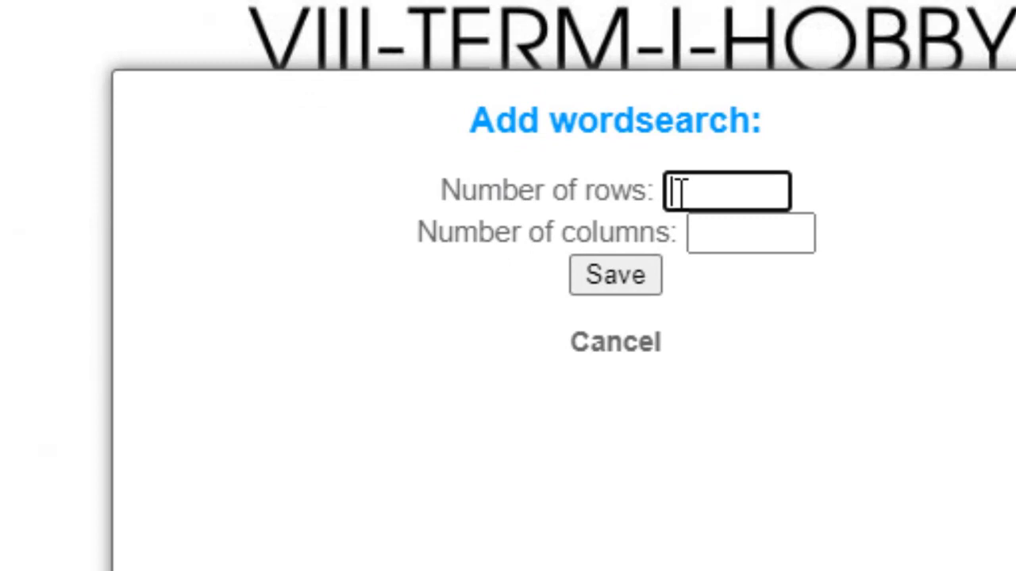
text(10)
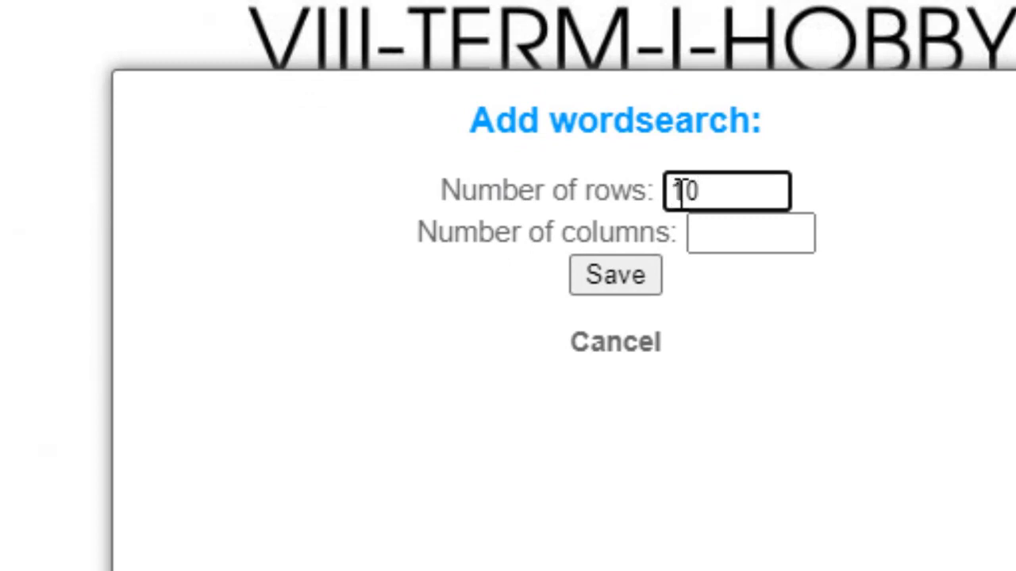
click(723, 227)
text(10)
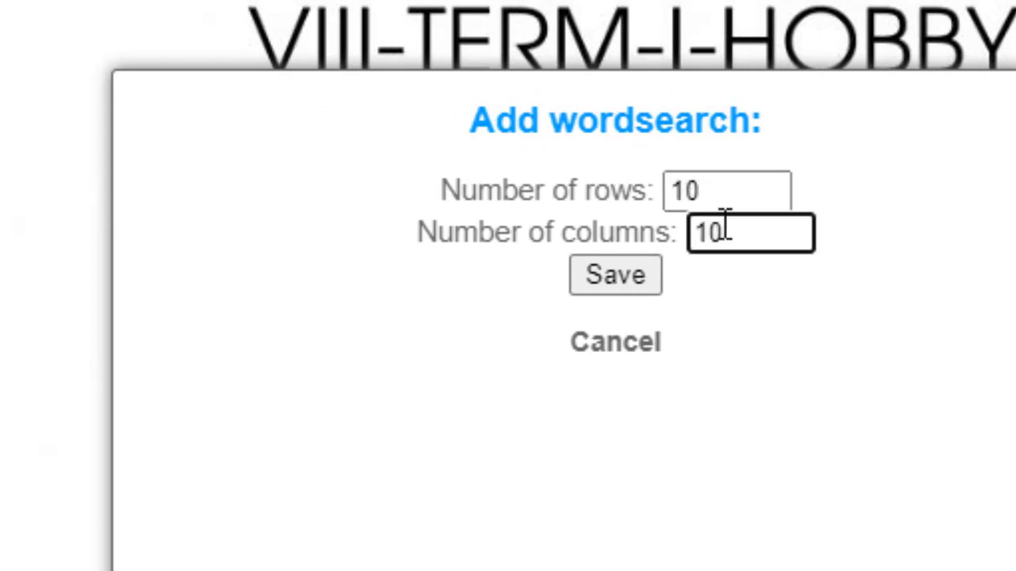
click(620, 277)
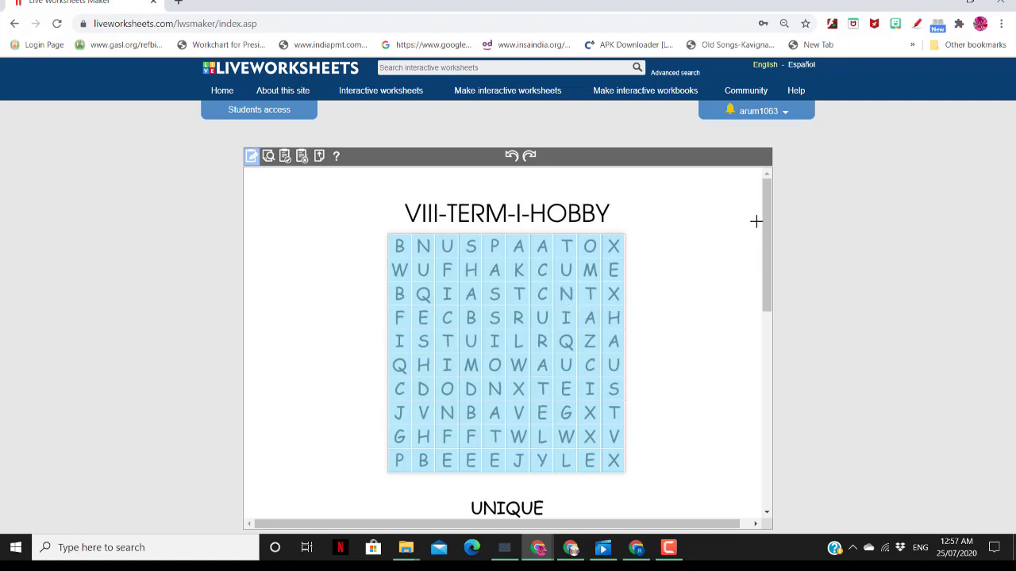
Step: Mark UNIQUE and EXHAUST as answers in the grid
mouse_move(767, 212)
mouse_down()
mouse_move(769, 245)
mouse_move(768, 230)
mouse_up()
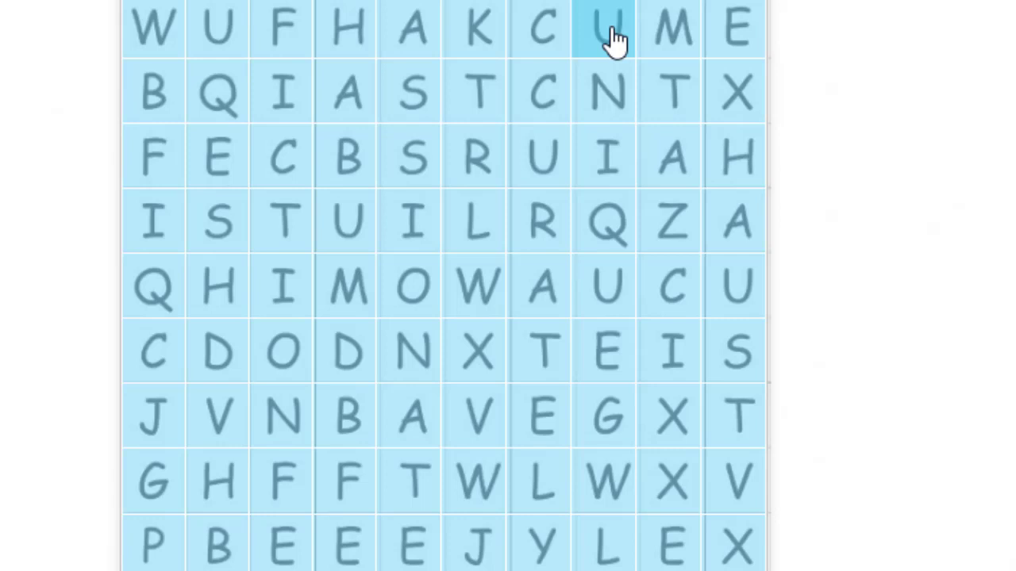
click(615, 40)
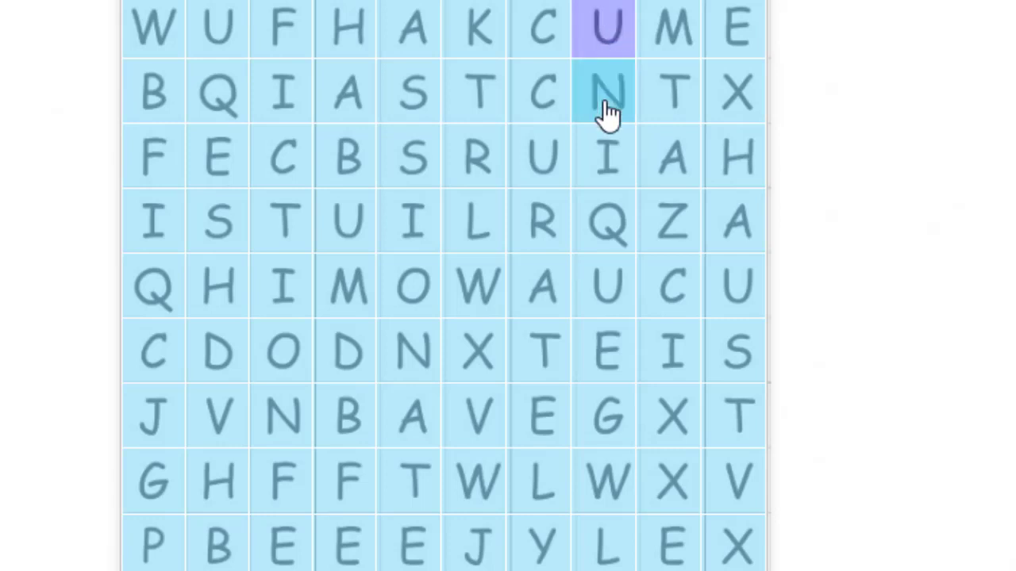
click(608, 106)
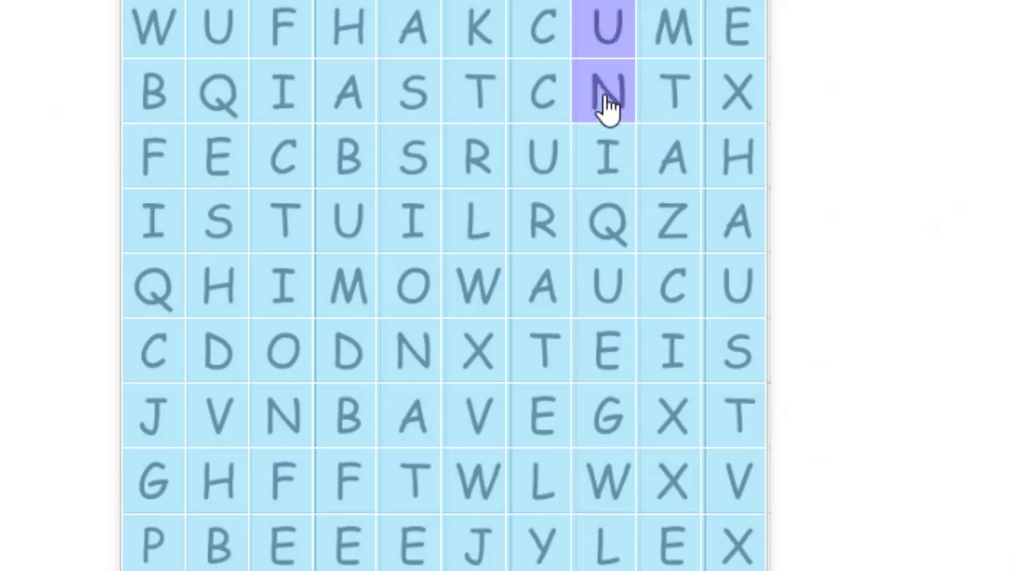
click(605, 164)
click(605, 232)
click(608, 306)
click(611, 365)
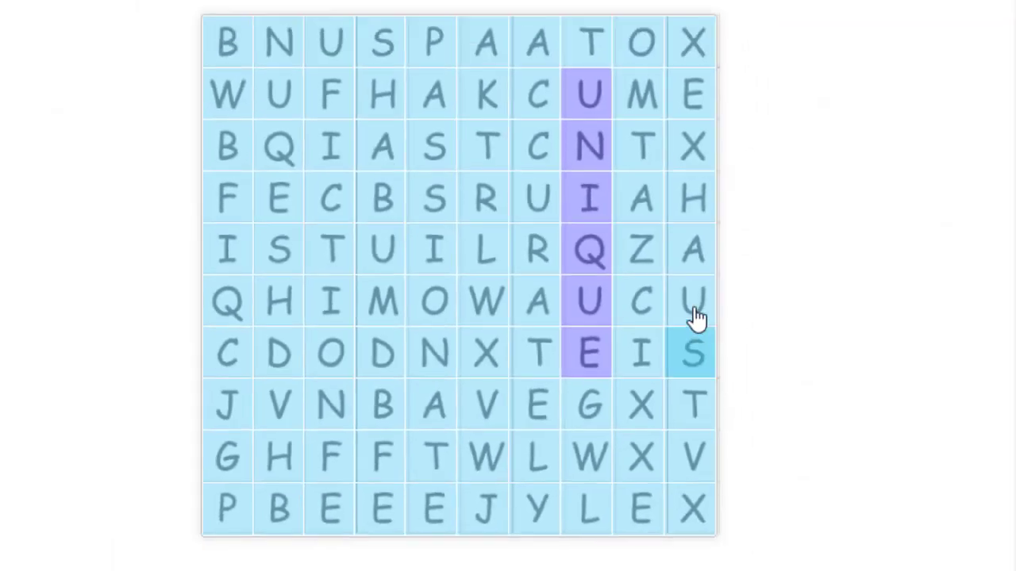
click(736, 28)
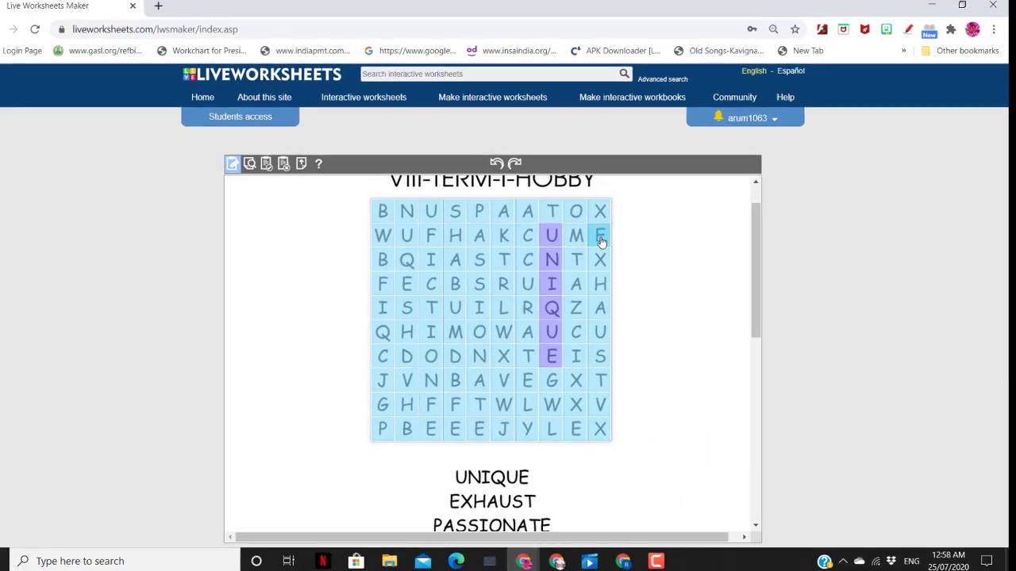
click(736, 92)
drag(599, 267, 590, 387)
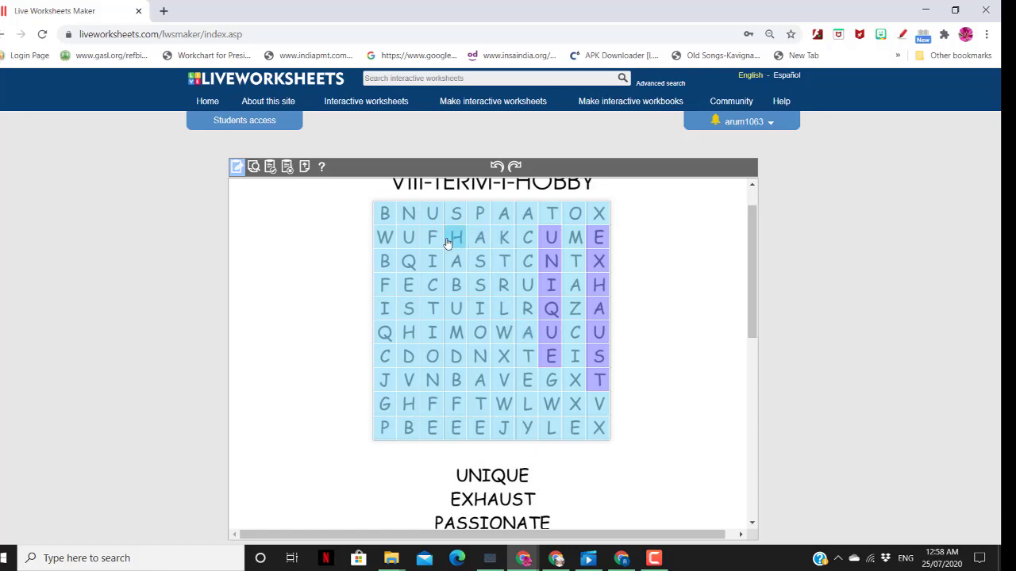
Step: Mark PASSIONATE down the fifth column as an answer
drag(478, 220, 482, 264)
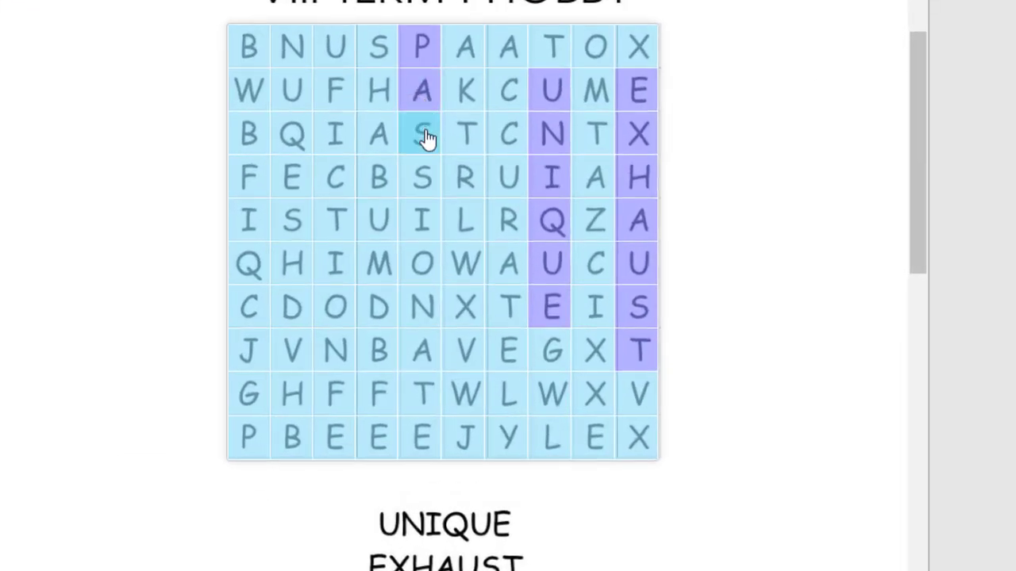
drag(426, 139, 421, 441)
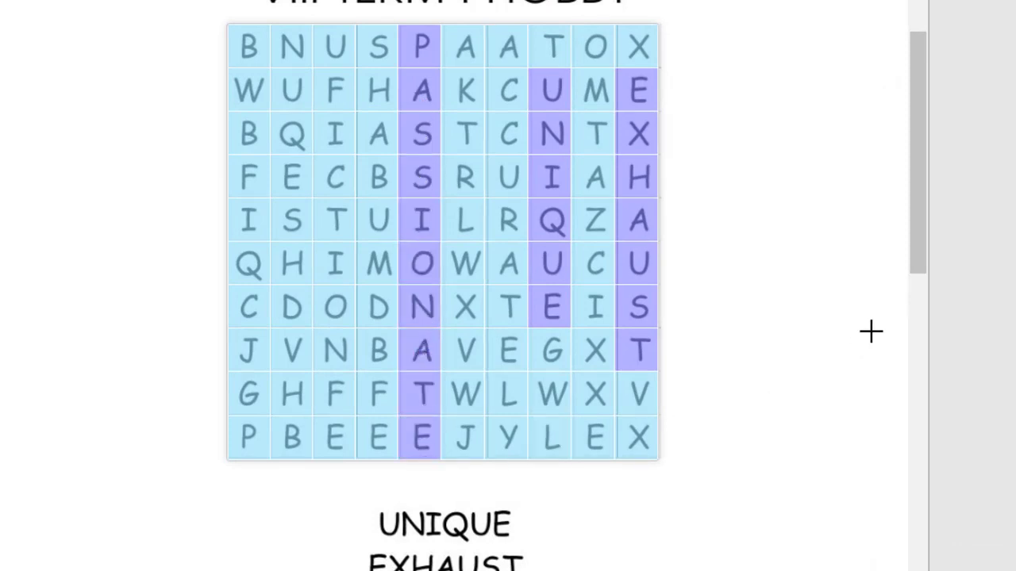
scroll(870, 332, down, 2)
scroll(871, 332, up, 1)
Step: Mark ACCURATELY down the seventh column as an answer
click(511, 46)
click(512, 95)
click(511, 133)
click(512, 179)
click(508, 229)
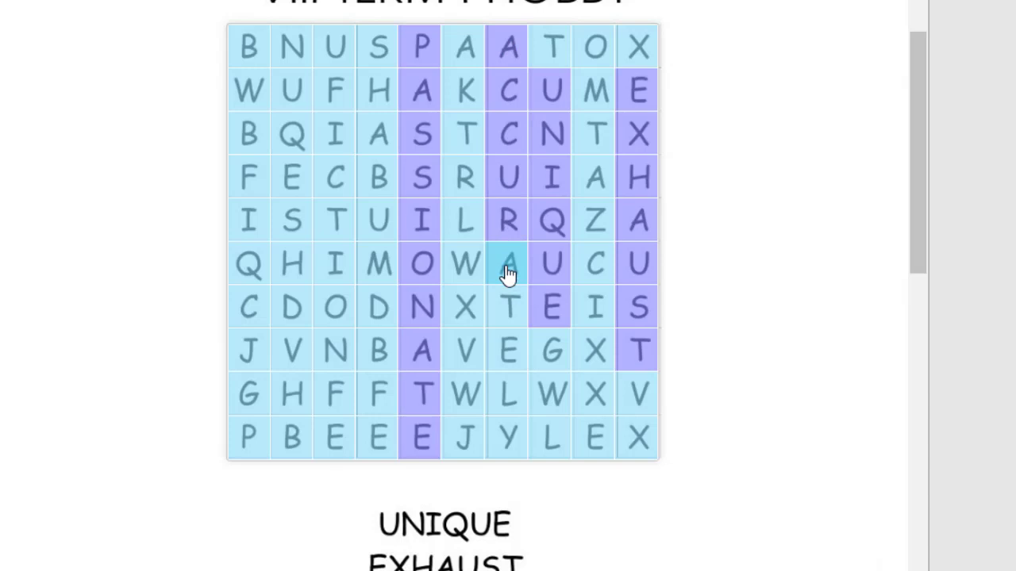
click(508, 272)
click(512, 316)
click(512, 356)
click(511, 401)
click(508, 445)
scroll(778, 262, down, 3)
scroll(778, 267, up, 4)
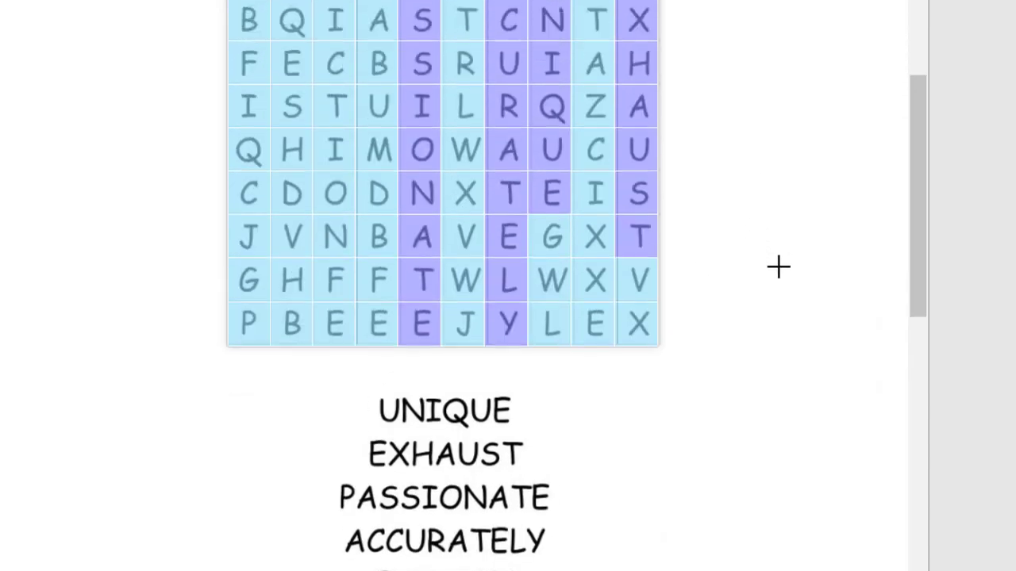
Step: Mark FICTION down the third column as an answer
click(327, 167)
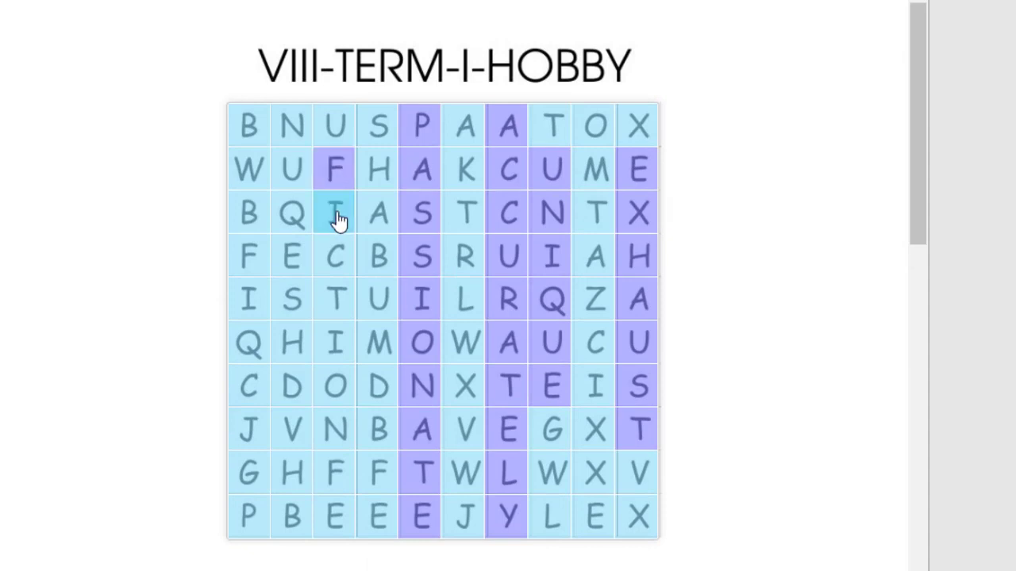
click(336, 214)
click(336, 256)
click(335, 299)
click(336, 339)
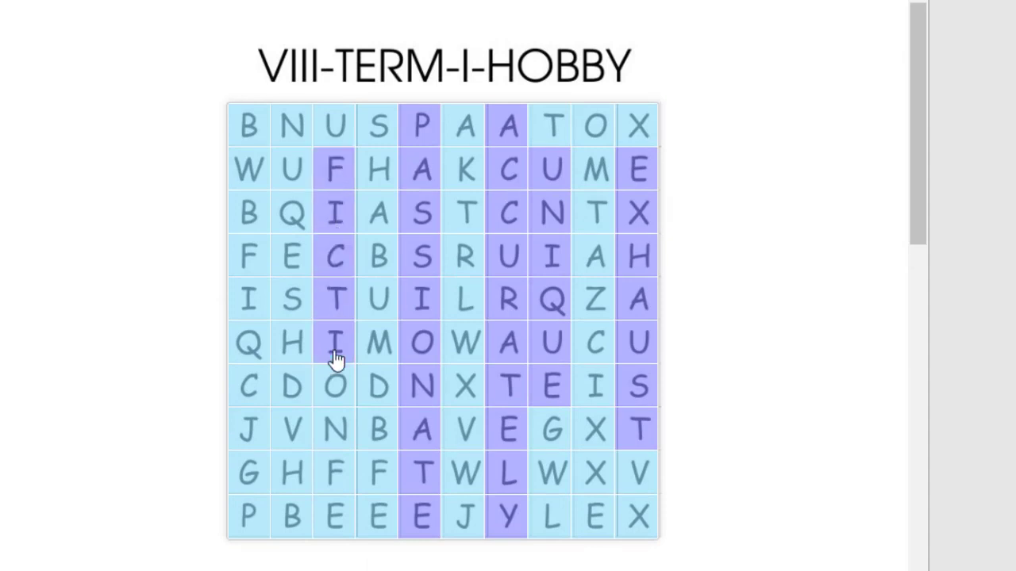
click(335, 388)
click(336, 430)
scroll(786, 267, down, 9)
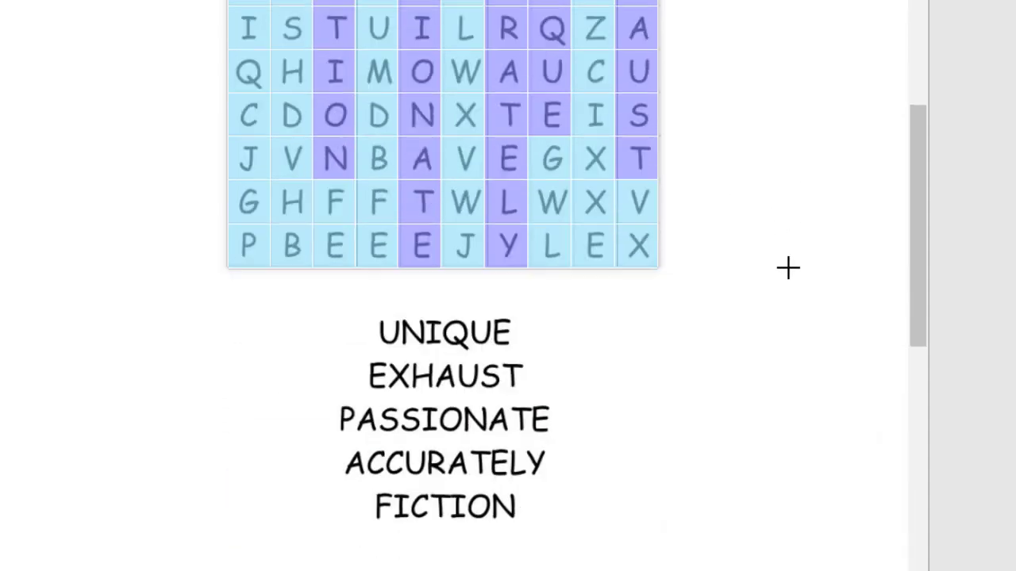
scroll(786, 268, up, 2)
scroll(789, 268, up, 2)
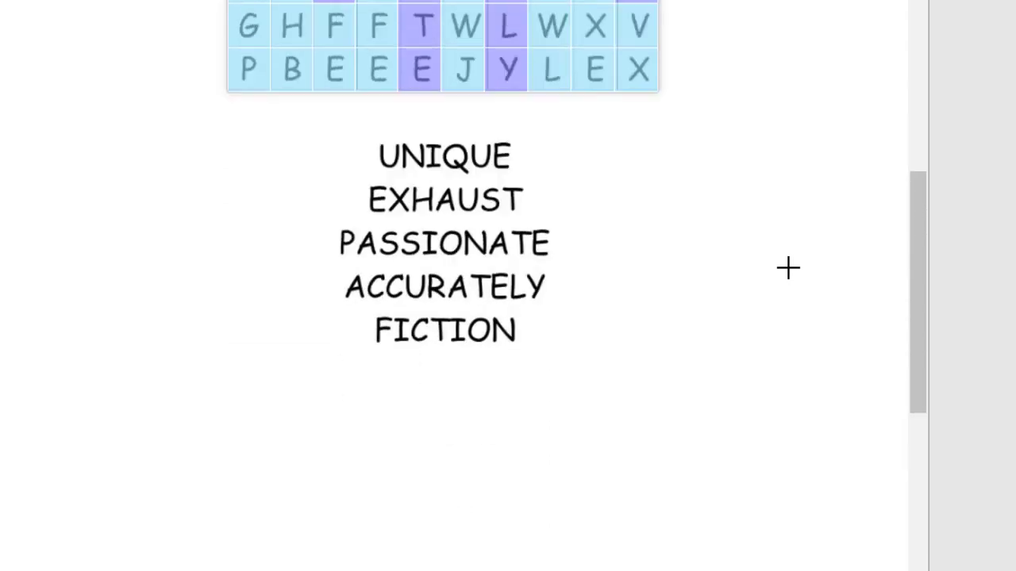
scroll(788, 267, down, 5)
scroll(788, 267, up, 10)
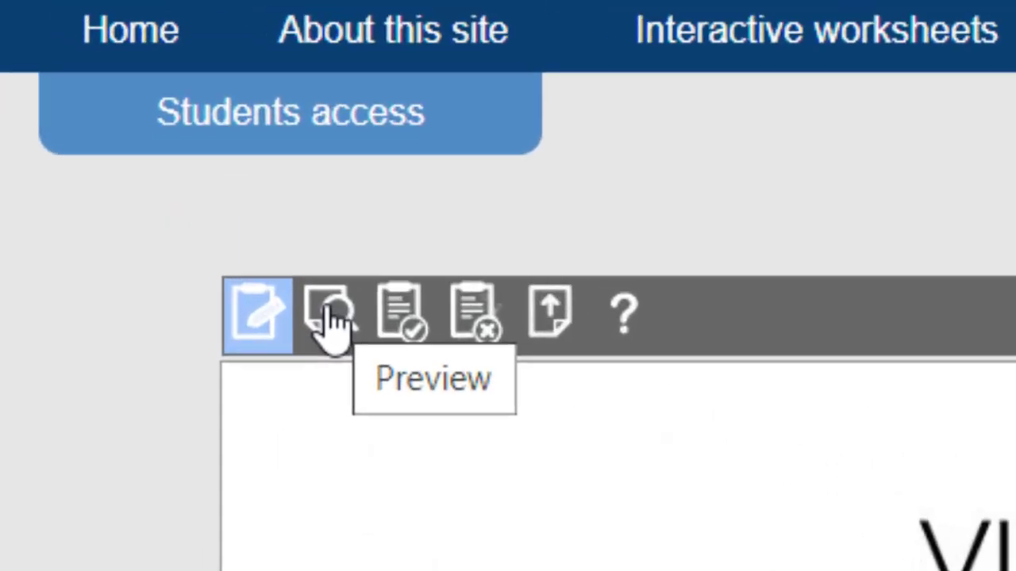
Step: Preview the worksheet and find UNIQUE and EXHAUST in the test grid
click(329, 316)
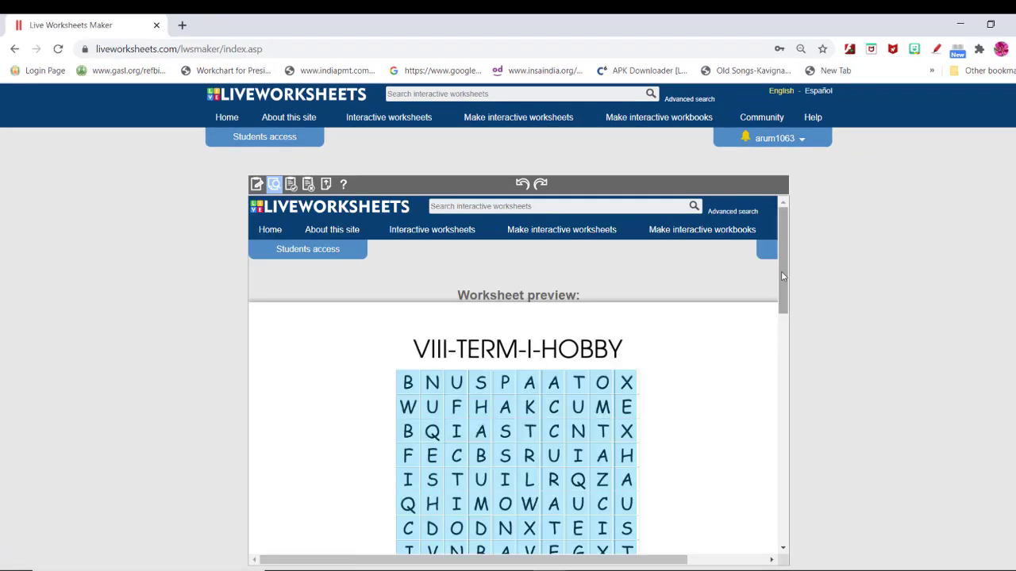
drag(783, 261, 787, 308)
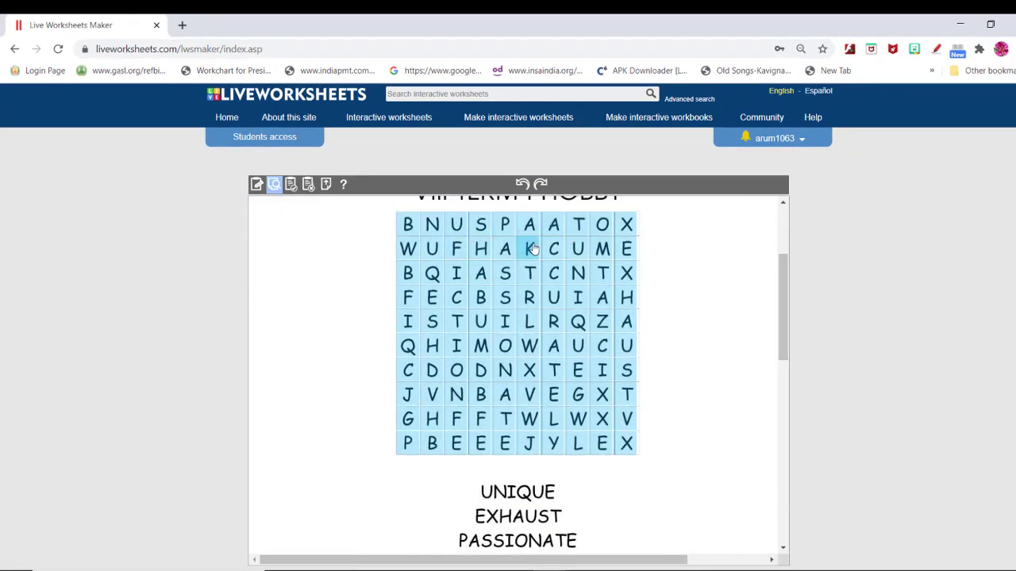
click(578, 250)
drag(578, 269, 579, 370)
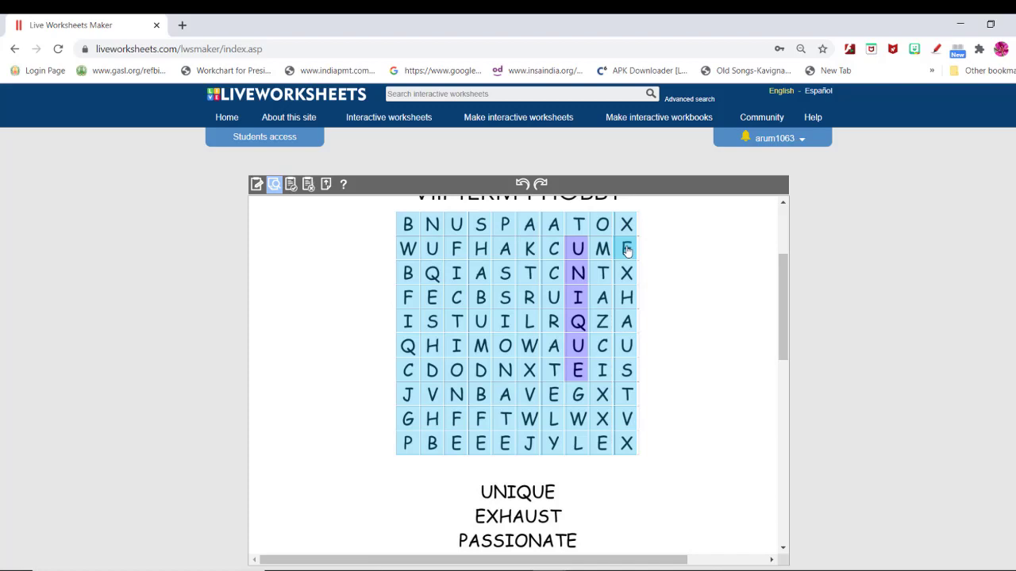
drag(627, 250, 627, 397)
Step: Find PASSIONATE and ACCURATELY in the preview grid
drag(505, 224, 504, 254)
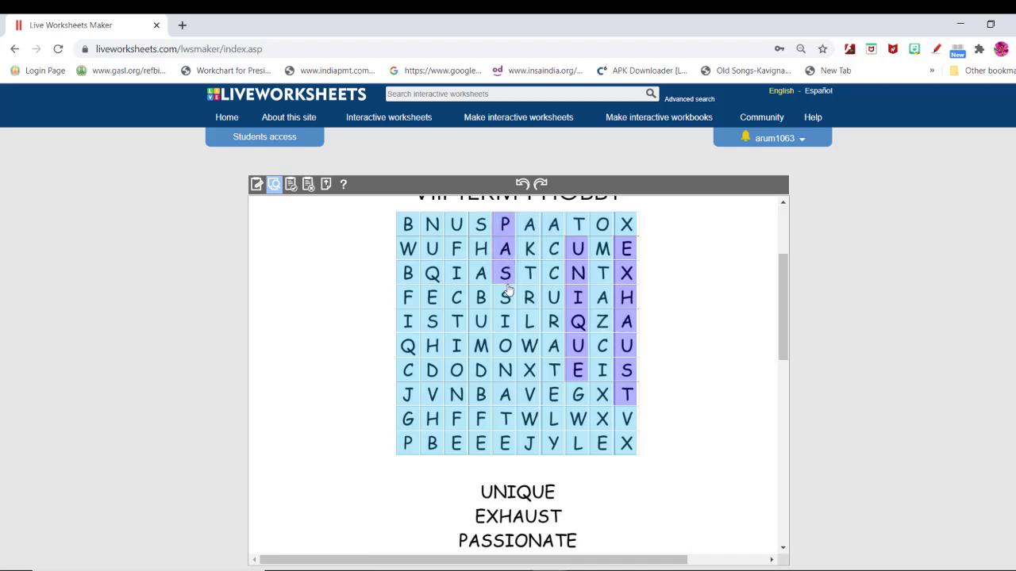
drag(506, 299, 506, 444)
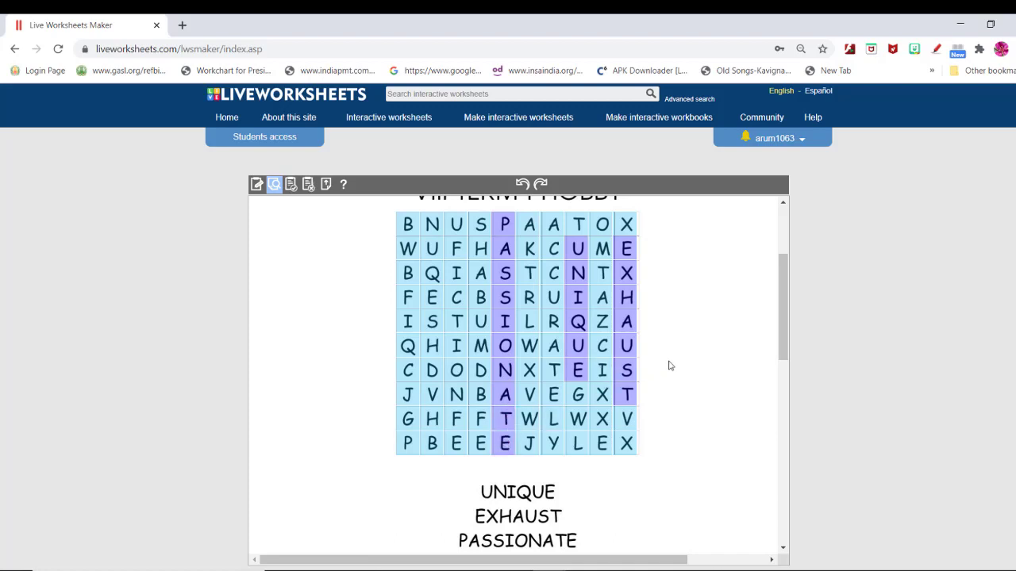
scroll(669, 366, down, 1)
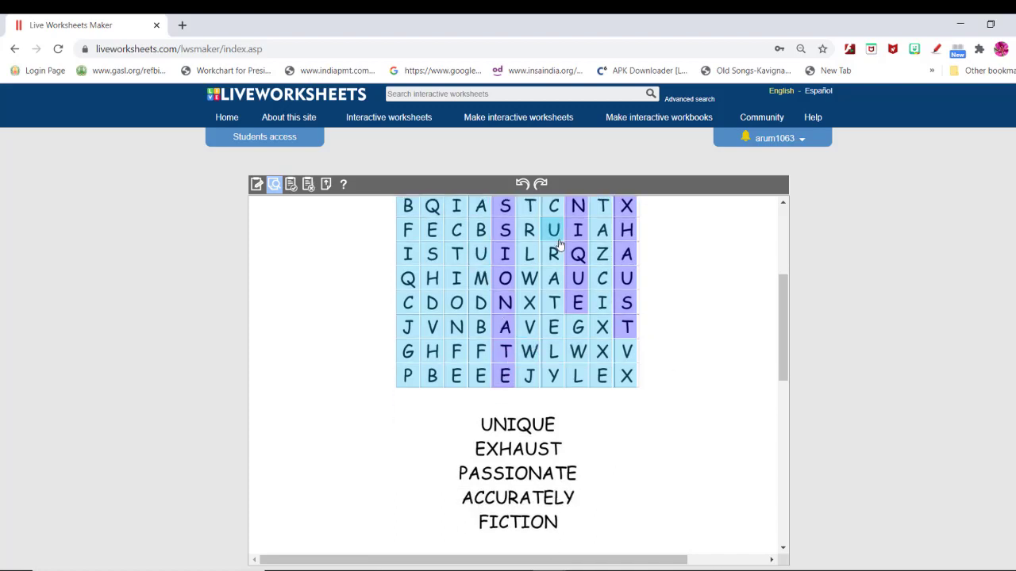
scroll(555, 235, up, 1)
drag(558, 235, 553, 445)
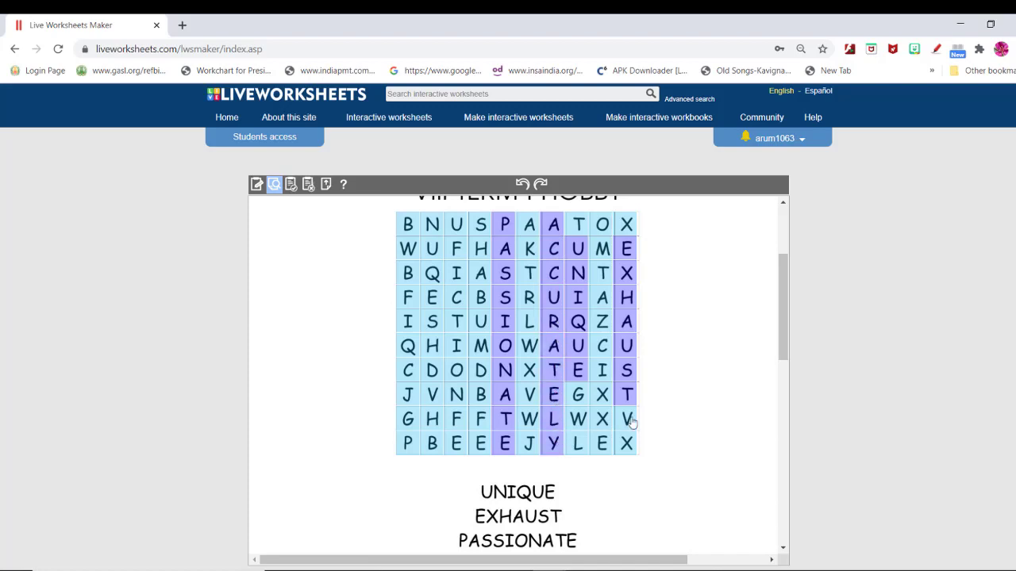
scroll(733, 338, down, 1)
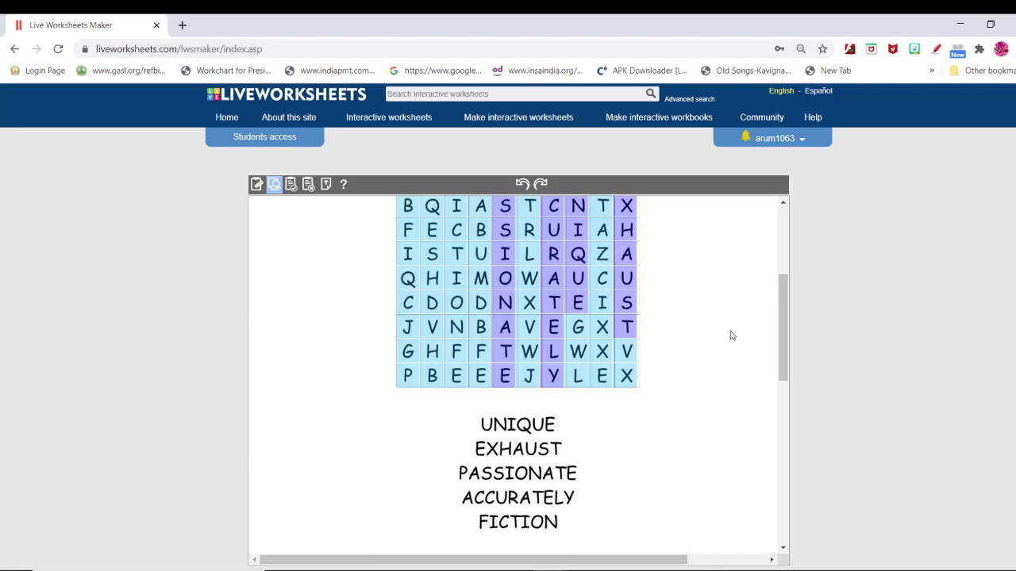
scroll(731, 336, up, 2)
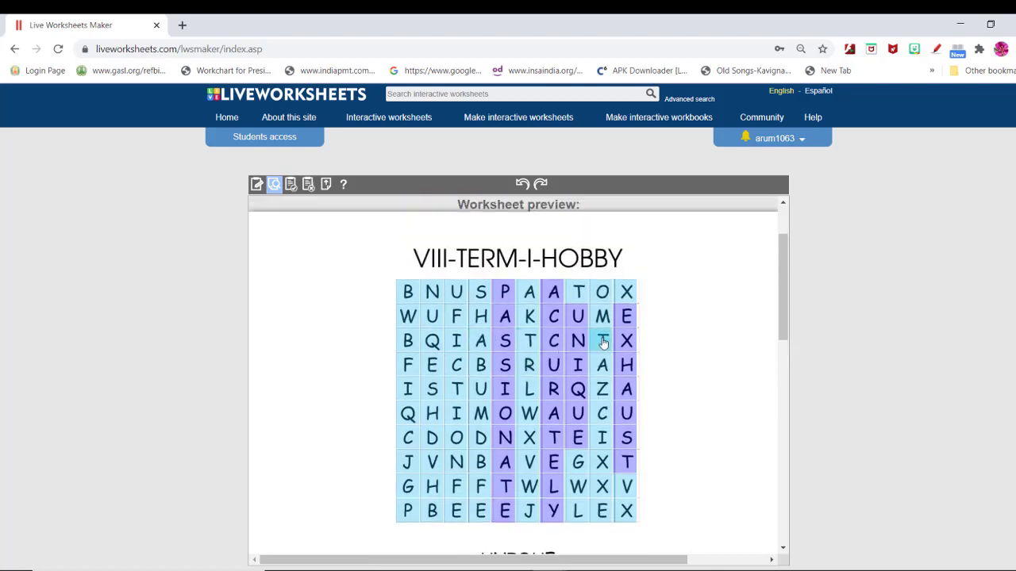
Step: Find FICTION down the third column and scroll to the Finish!! button
drag(457, 317, 456, 463)
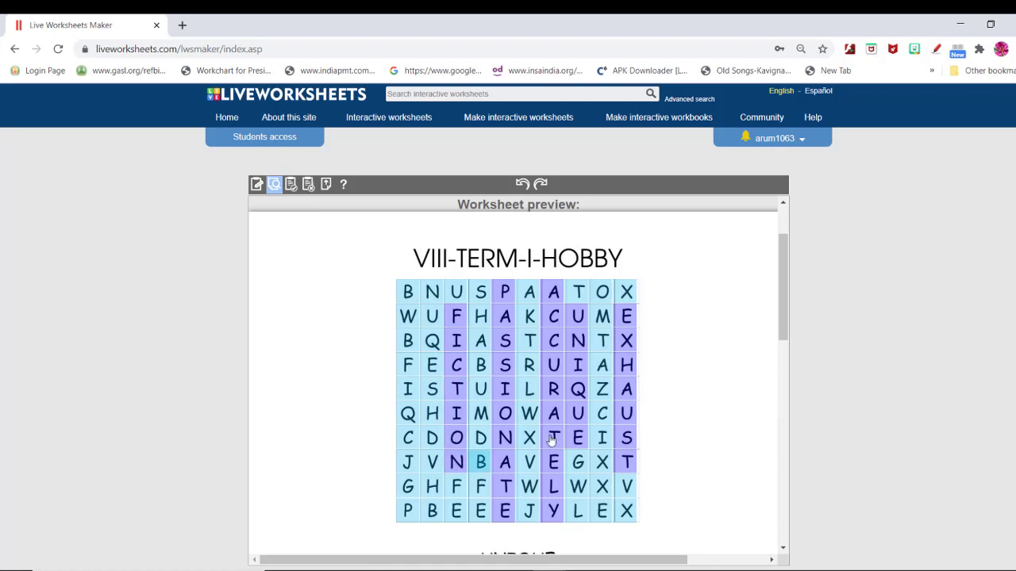
scroll(736, 321, down, 3)
scroll(736, 321, up, 2)
scroll(735, 320, down, 2)
scroll(736, 321, up, 3)
scroll(736, 321, down, 8)
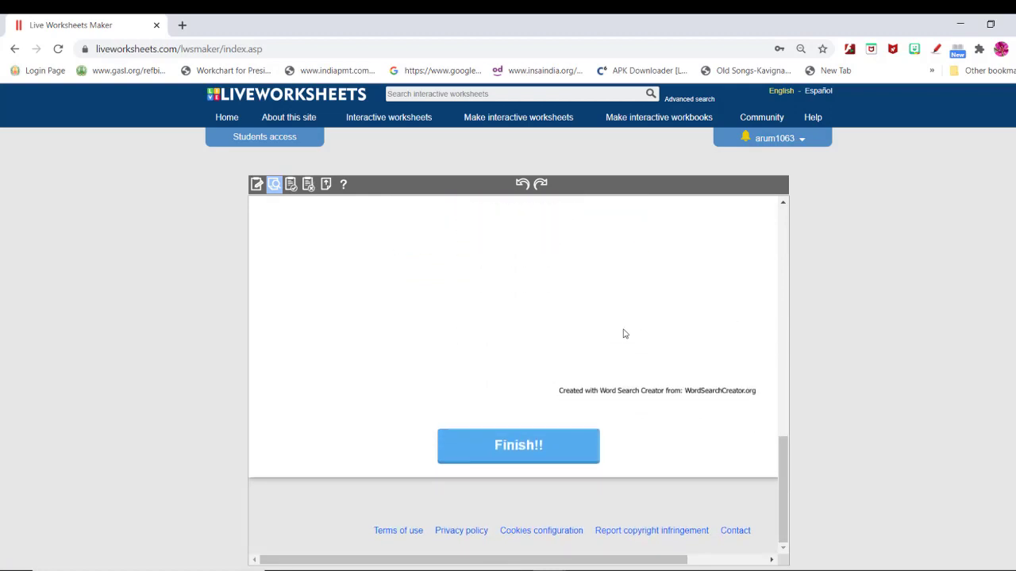
Step: Finish the attempt, check answers for a 10/10 score, then go to the save page
click(505, 448)
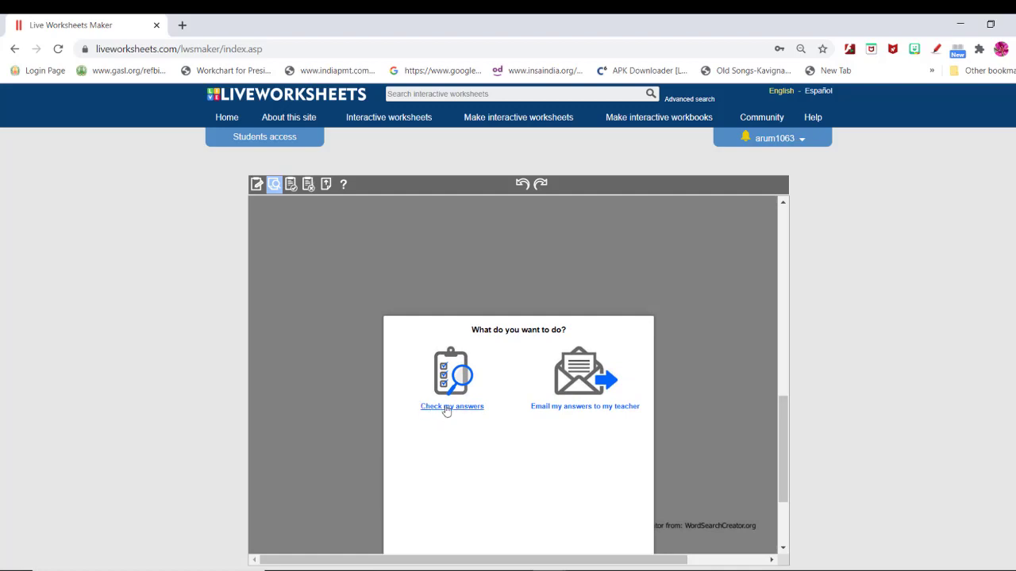
click(449, 407)
drag(780, 406, 800, 219)
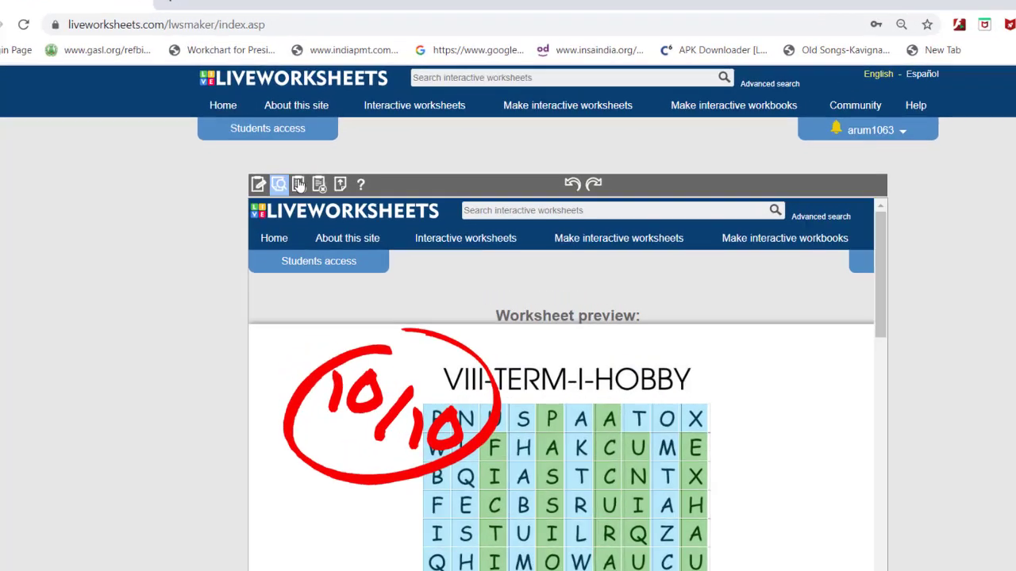
click(290, 184)
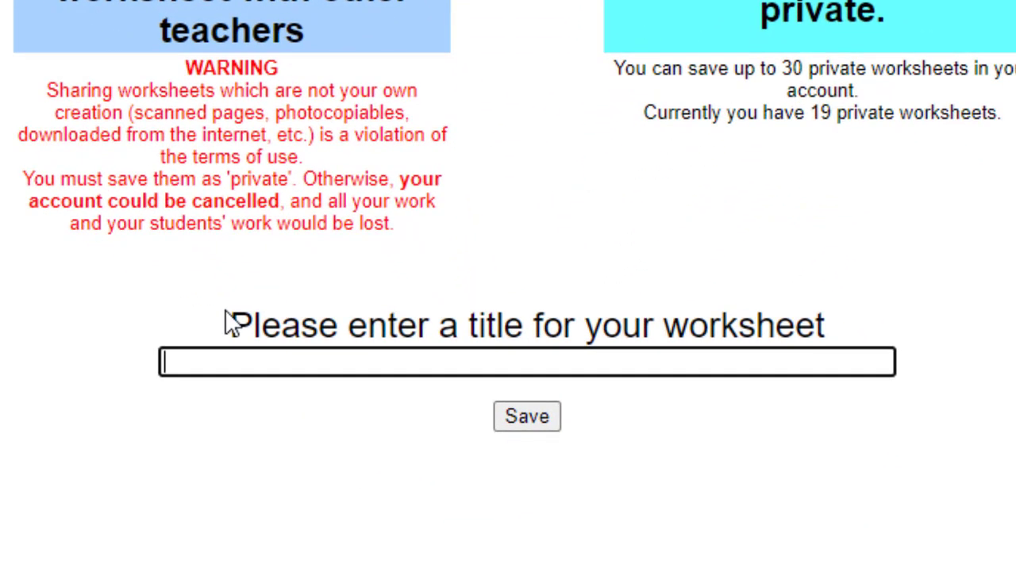
Step: Enter the worksheet title 'WORDSEARCH-VIII STD -HOBBY…' and save the worksheet
text(WORDSEARCH-VIII STD)
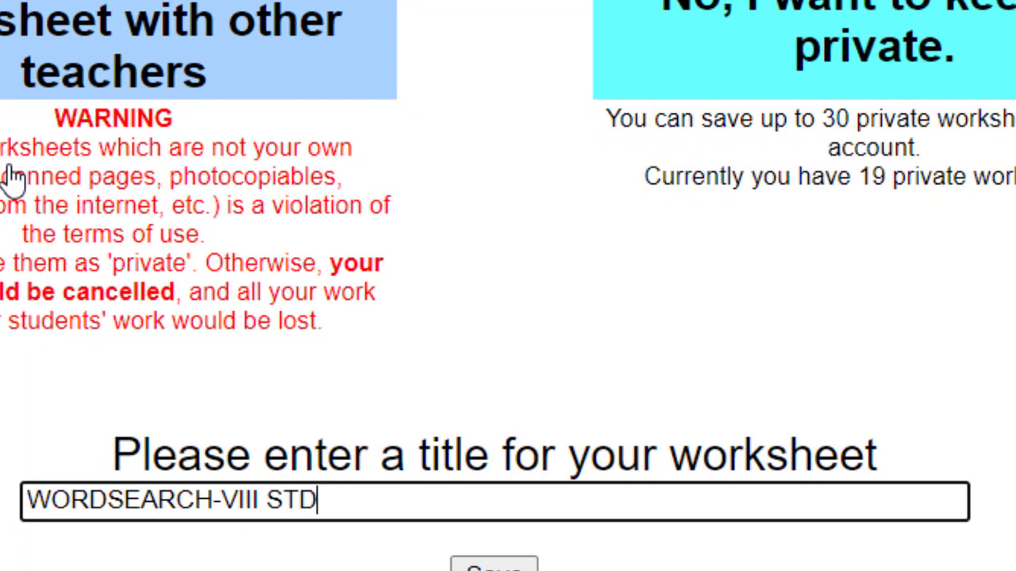
text(-HOBBY-ARUM1063)
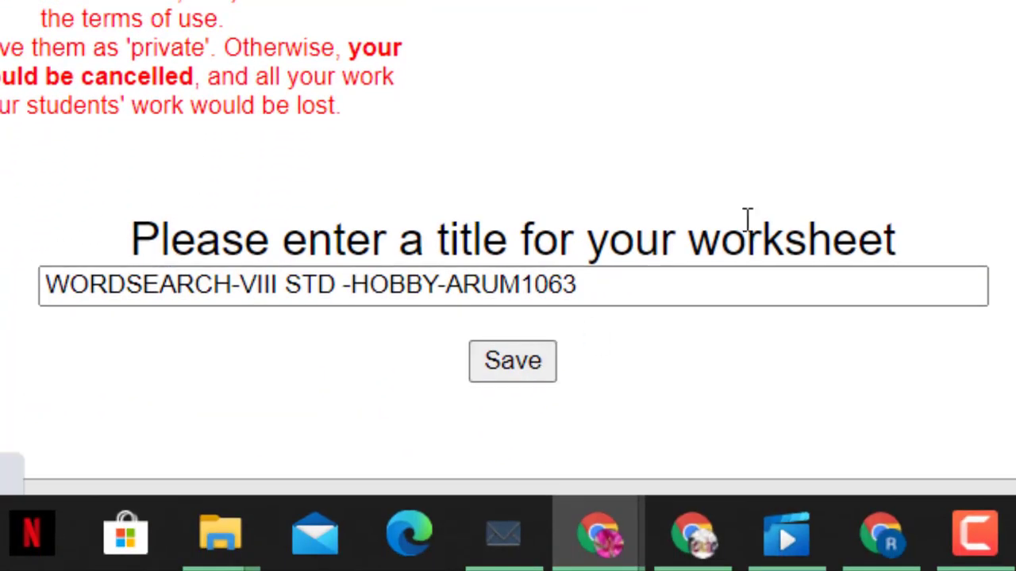
key(Return)
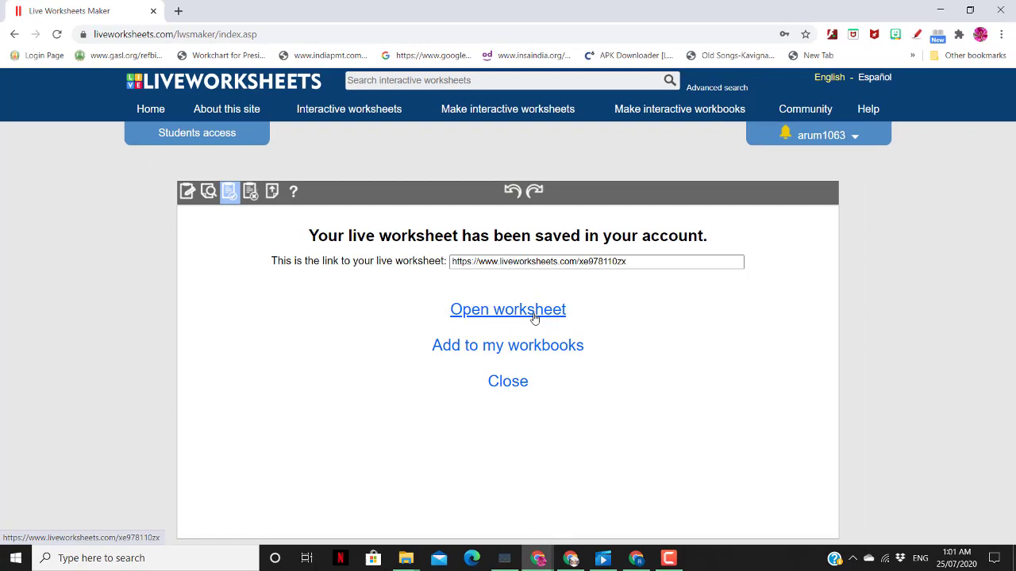
Step: Open the saved word-search worksheet and choose VIII ENGLISH as its target workbook
click(556, 314)
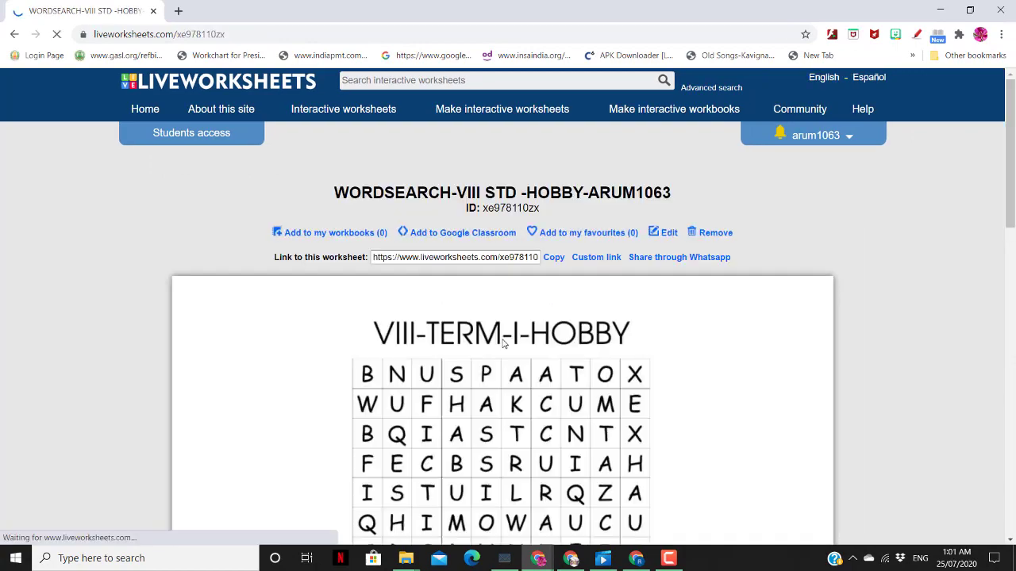
scroll(503, 342, down, 4)
scroll(503, 344, down, 3)
scroll(503, 328, up, 8)
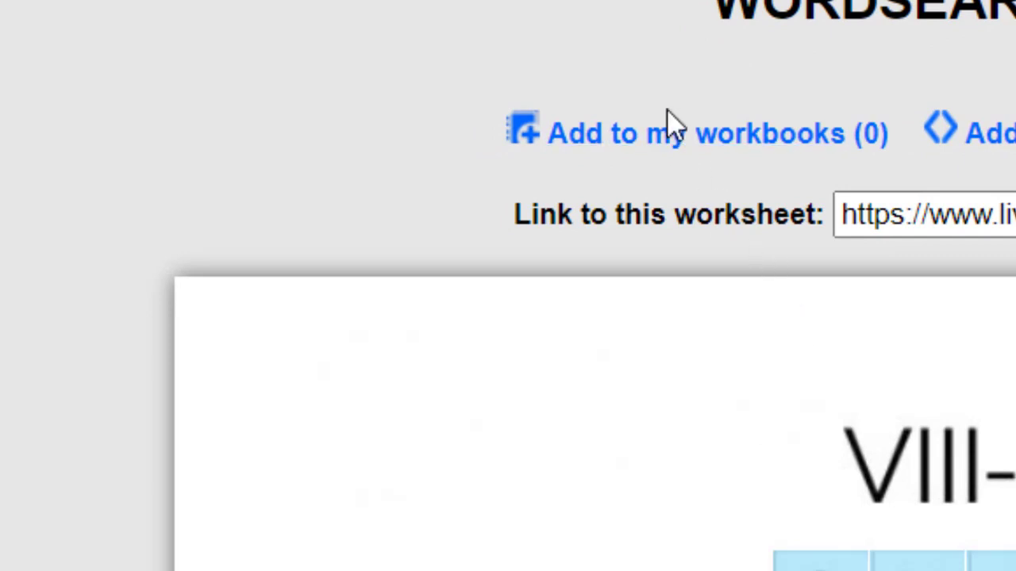
click(699, 133)
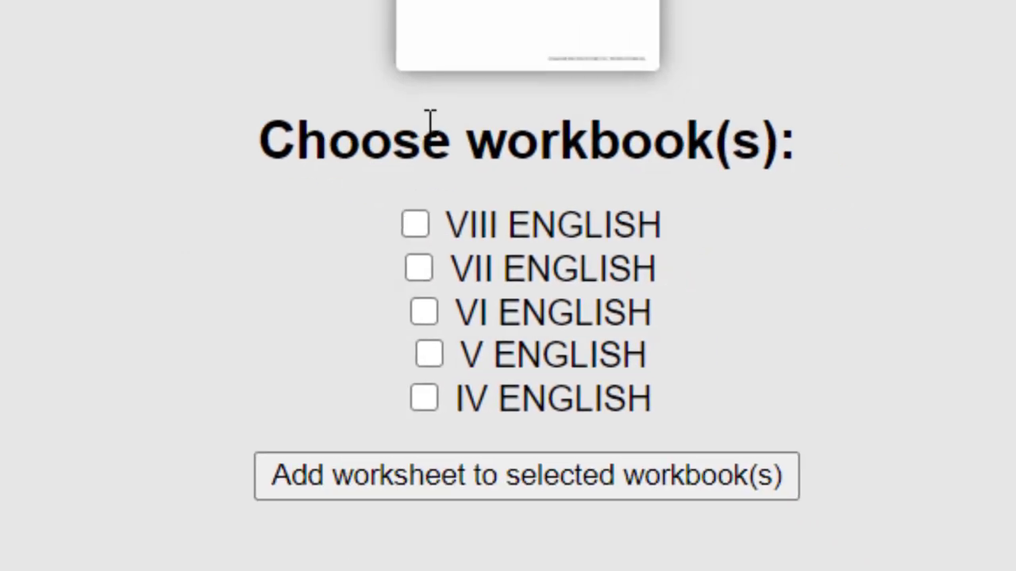
click(326, 169)
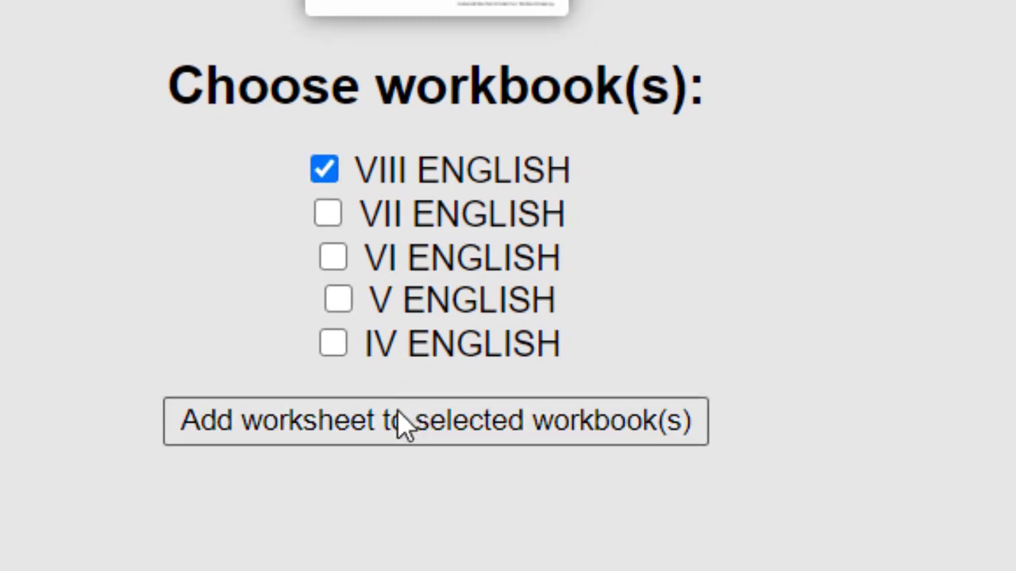